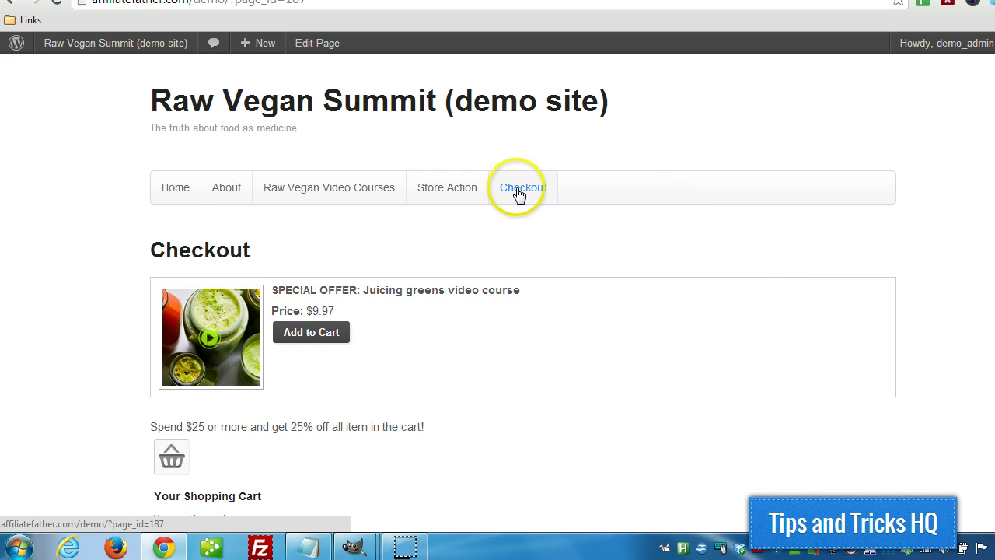
Step: Examine the Juicing greens video course offer on the Checkout page, highlighting its "SPECIAL OFFER" label
{"action": "scroll", "coordinate": [572, 233], "scroll_direction": "down", "scroll_amount": 1}
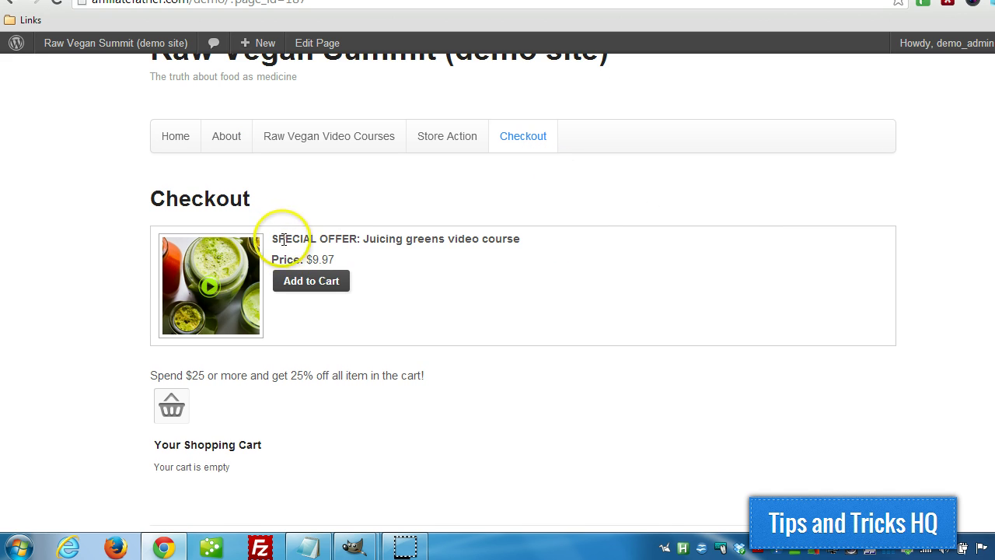
{"action": "left_click_drag", "start_coordinate": [272, 237], "coordinate": [354, 239]}
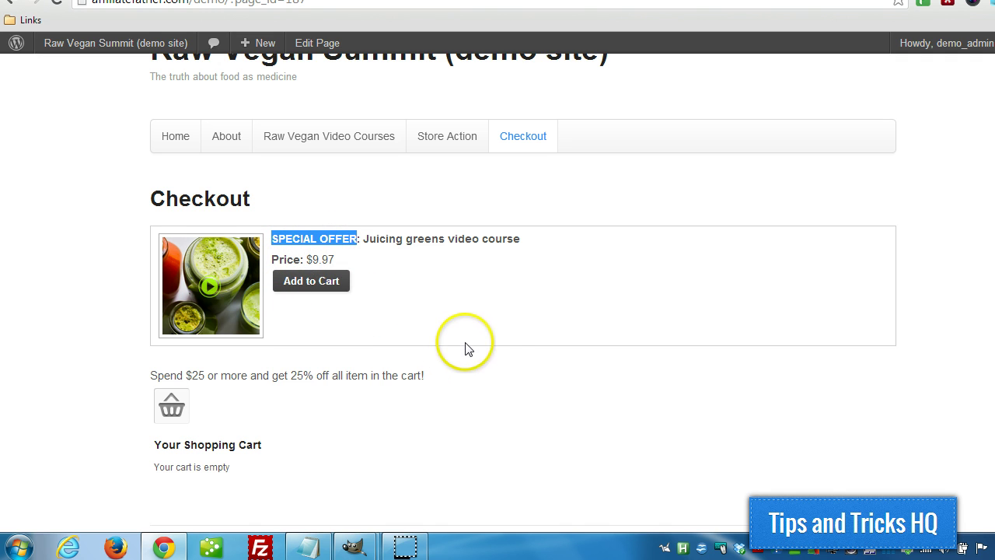
{"action": "scroll", "coordinate": [492, 348], "scroll_direction": "up", "scroll_amount": 1}
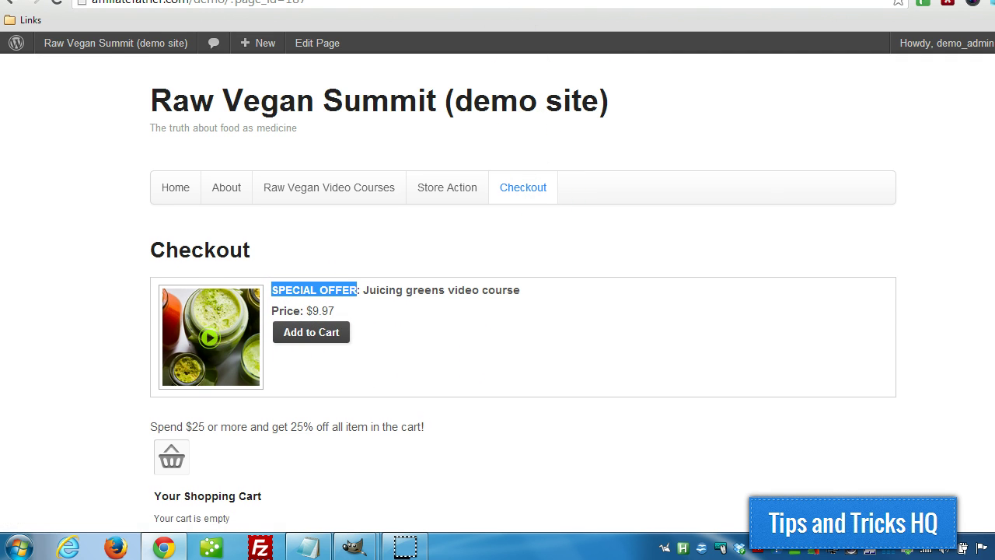
Step: Inspect the wp_eStore_fancy1 shortcode and its product id in the Checkout page editor, and return to the live Checkout page
{"action": "key", "text": "alt+Left"}
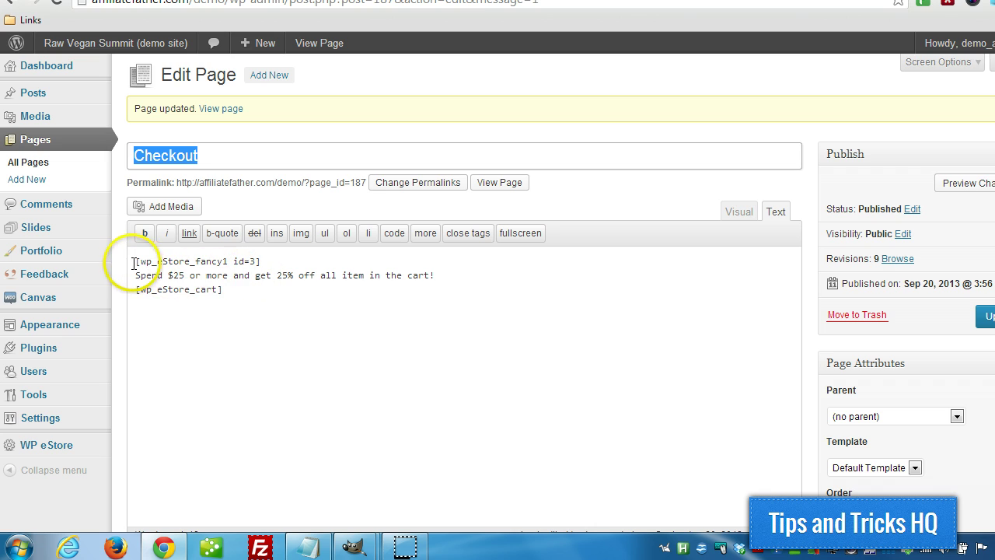
{"action": "left_click_drag", "start_coordinate": [134, 261], "coordinate": [268, 254]}
{"action": "left_click", "coordinate": [249, 262]}
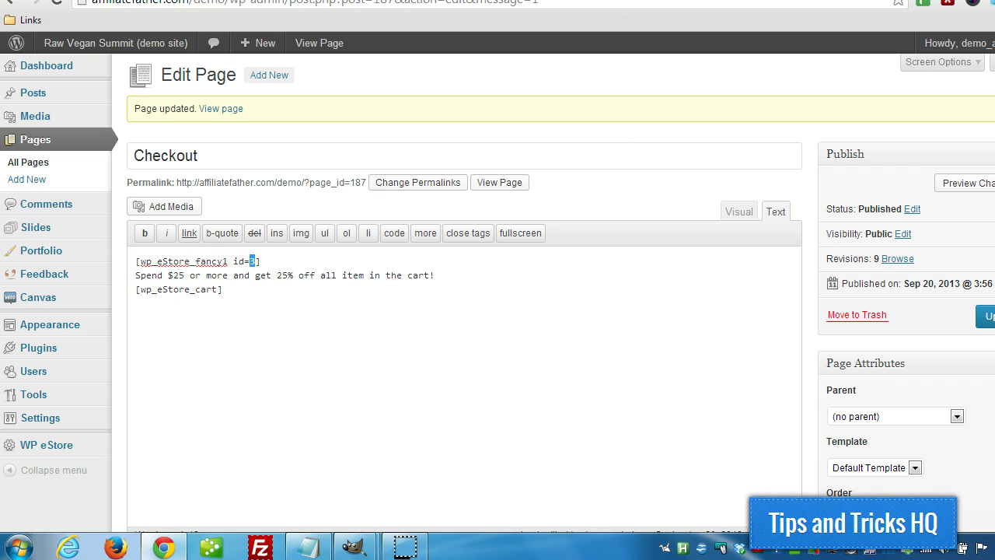
{"action": "key", "text": "alt+Right"}
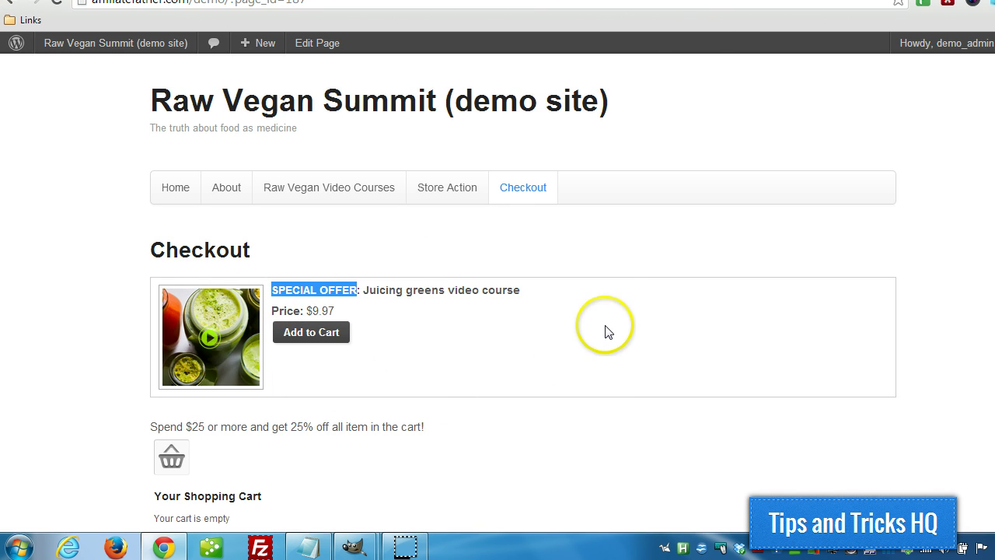
{"action": "scroll", "coordinate": [614, 311], "scroll_direction": "down", "scroll_amount": 1}
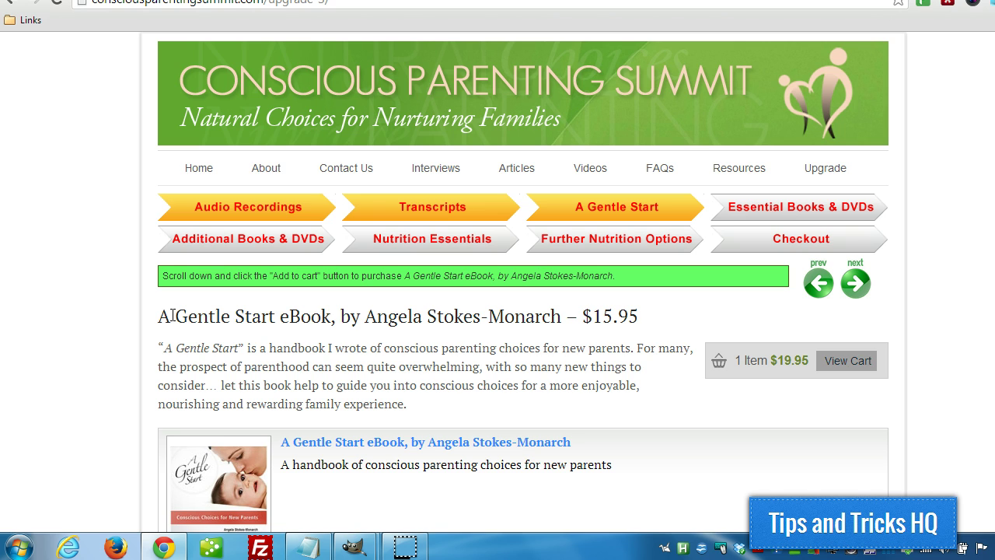
Step: Open the Conscious Parenting Summit upgrade offers, review the Audio Recordings page and add the recordings to the cart
{"action": "left_click", "coordinate": [819, 170]}
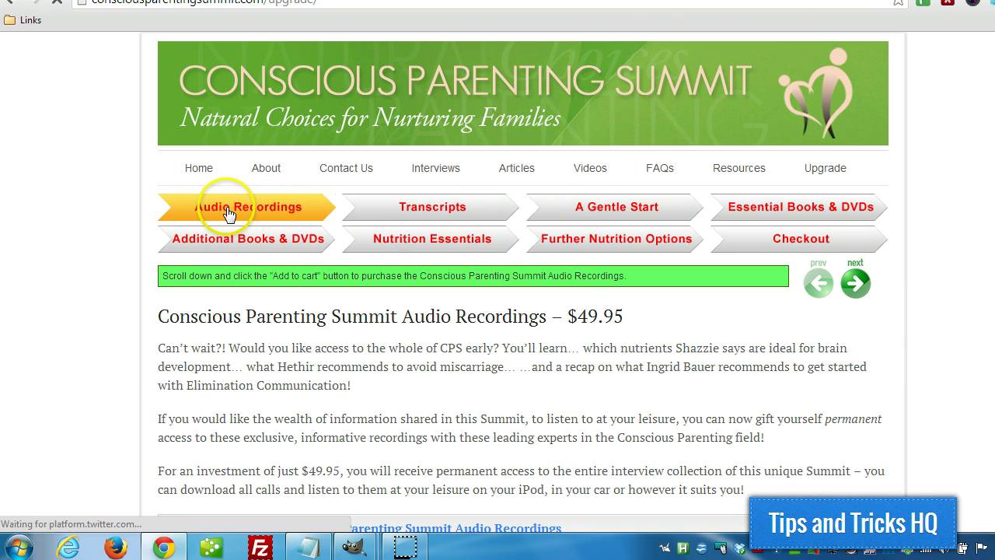
{"action": "scroll", "coordinate": [111, 283], "scroll_direction": "down", "scroll_amount": 3}
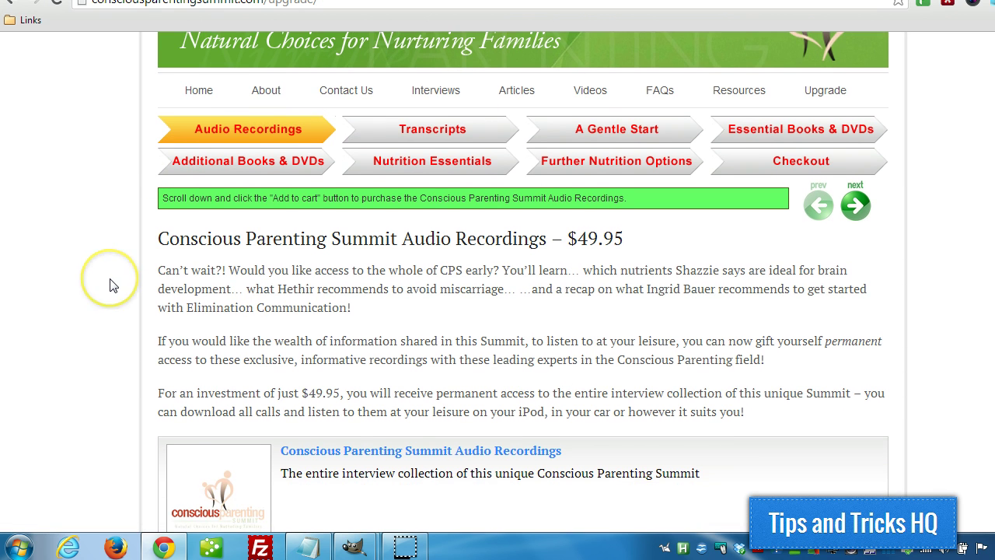
{"action": "scroll", "coordinate": [112, 284], "scroll_direction": "up", "scroll_amount": 2}
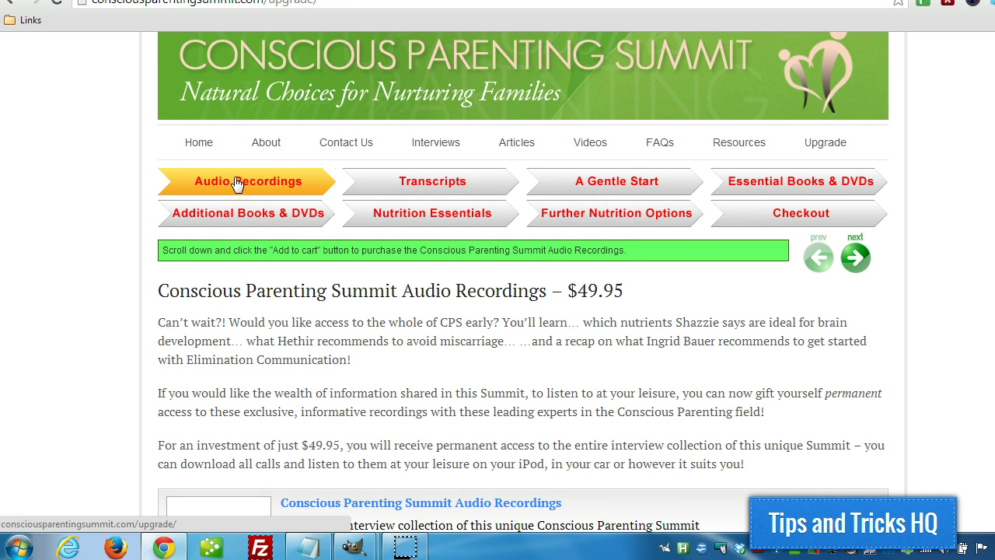
{"action": "scroll", "coordinate": [238, 181], "scroll_direction": "up", "scroll_amount": 1}
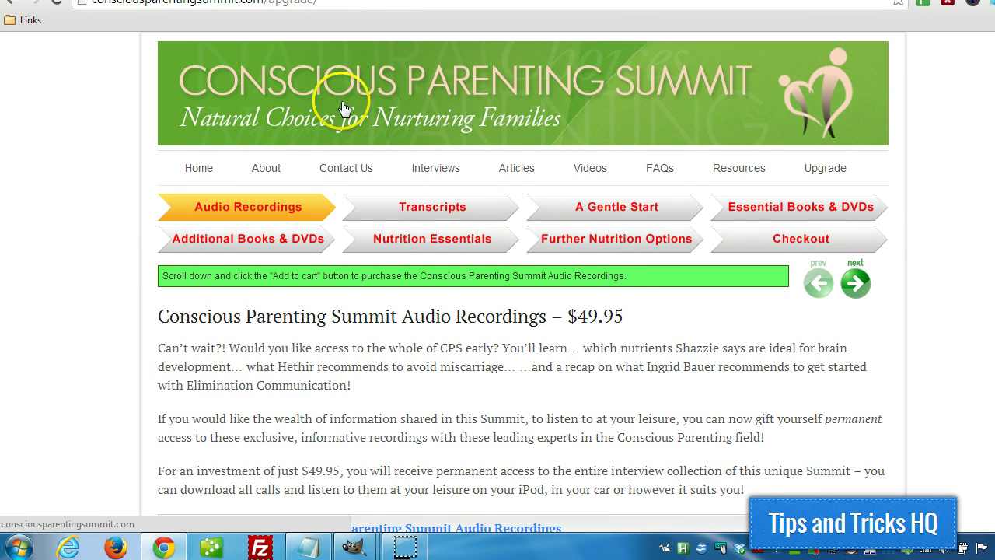
{"action": "scroll", "coordinate": [151, 267], "scroll_direction": "down", "scroll_amount": 6}
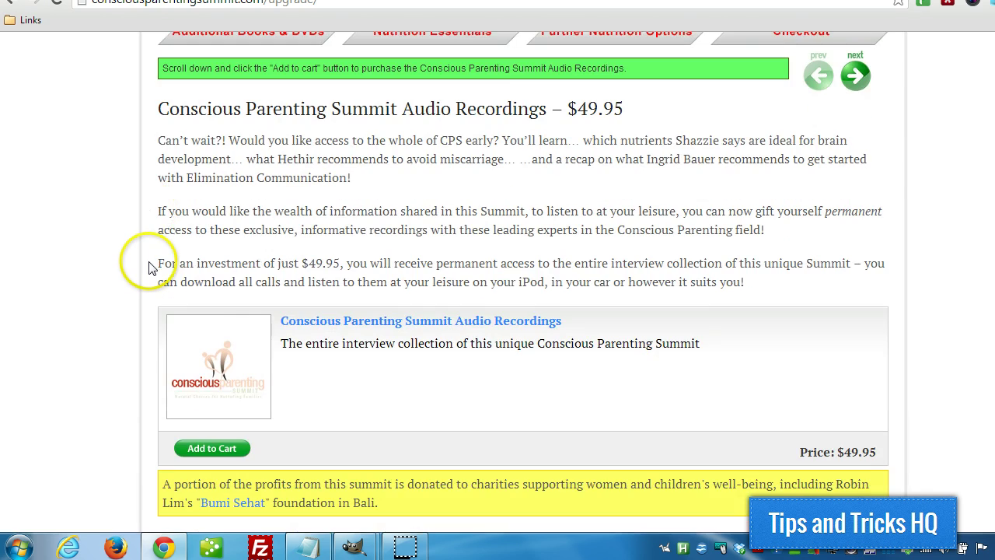
{"action": "scroll", "coordinate": [374, 338], "scroll_direction": "up", "scroll_amount": 3}
{"action": "scroll", "coordinate": [373, 338], "scroll_direction": "up", "scroll_amount": 1}
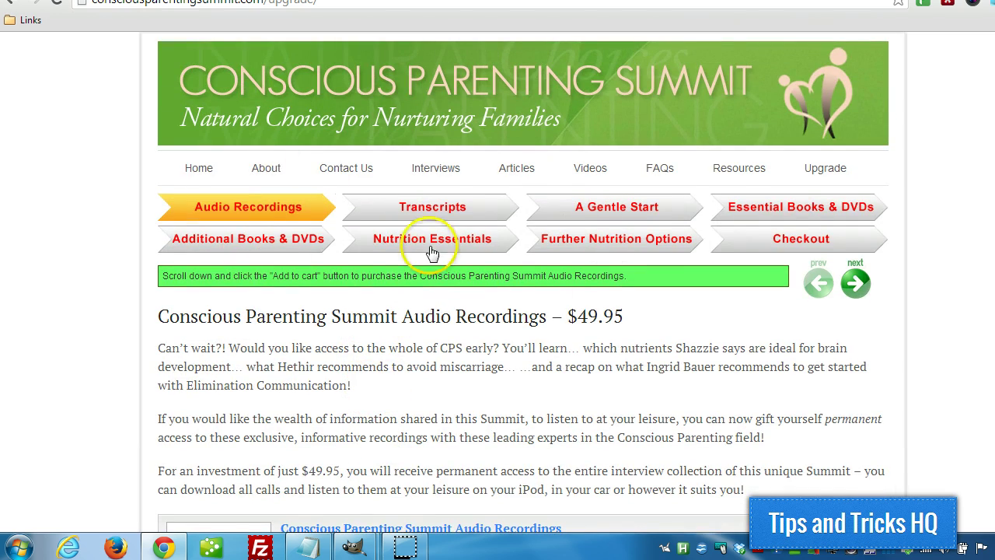
{"action": "scroll", "coordinate": [555, 318], "scroll_direction": "down", "scroll_amount": 3}
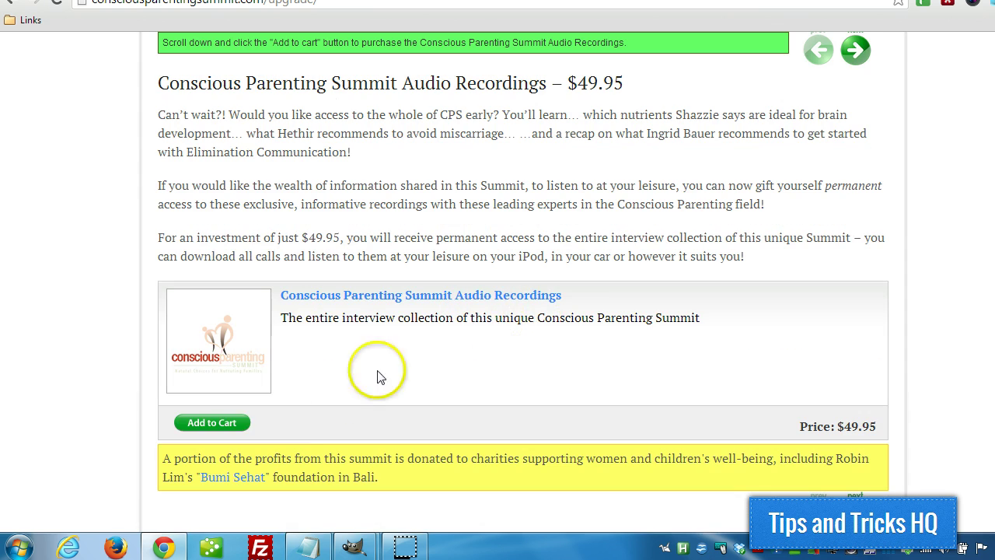
{"action": "left_click", "coordinate": [221, 424]}
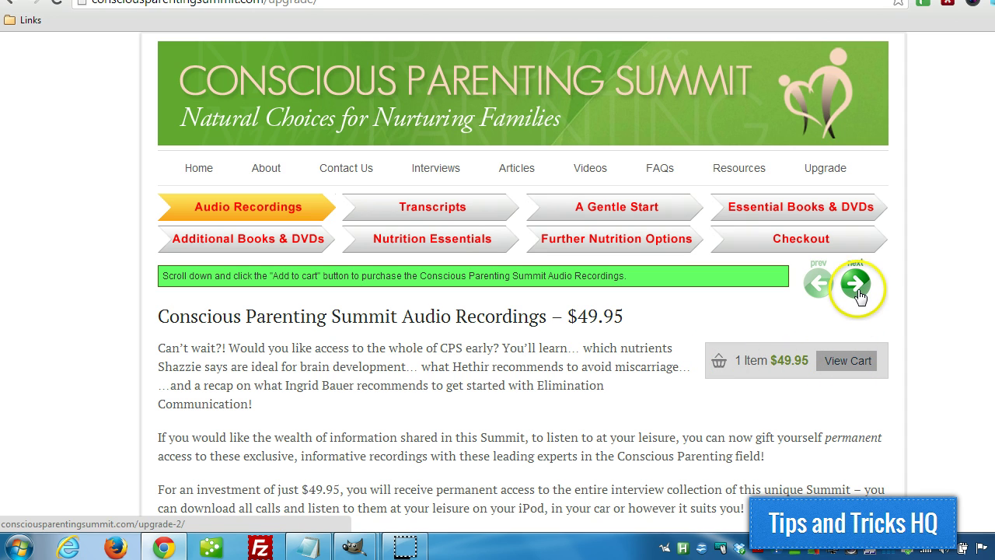
Step: Go to the Transcripts offer and add the Conscious Parenting Summit Transcripts to the cart
{"action": "left_click", "coordinate": [432, 208]}
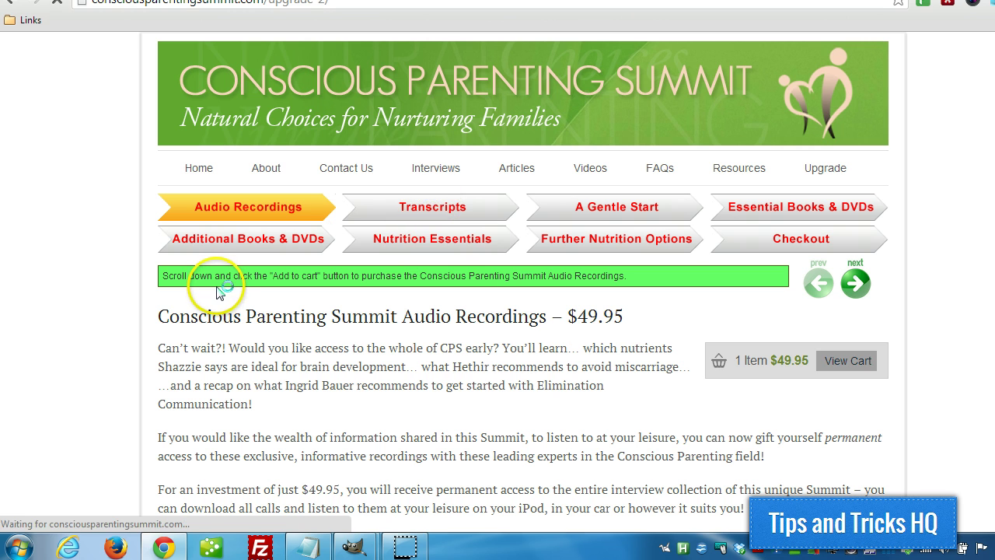
{"action": "scroll", "coordinate": [216, 287], "scroll_direction": "down", "scroll_amount": 3}
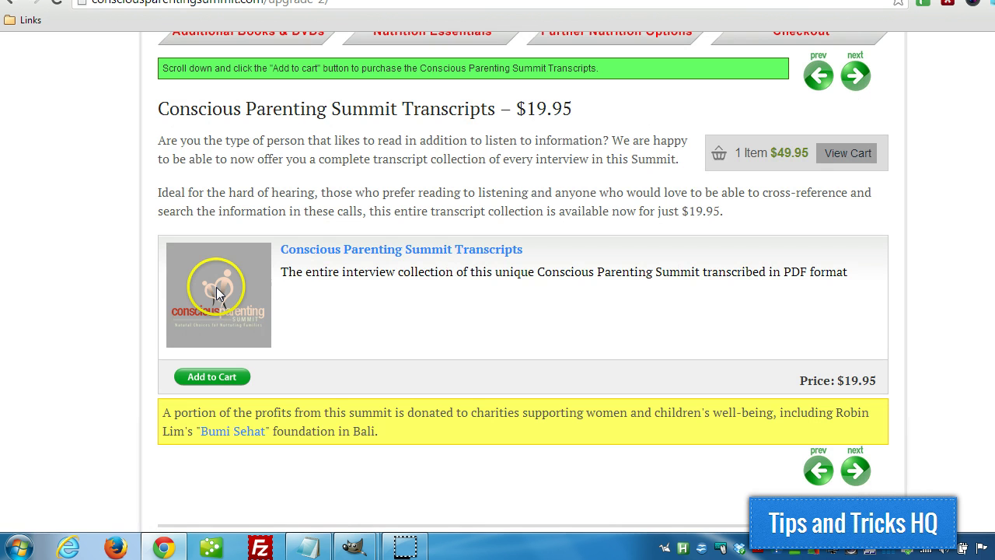
{"action": "scroll", "coordinate": [306, 288], "scroll_direction": "up", "scroll_amount": 3}
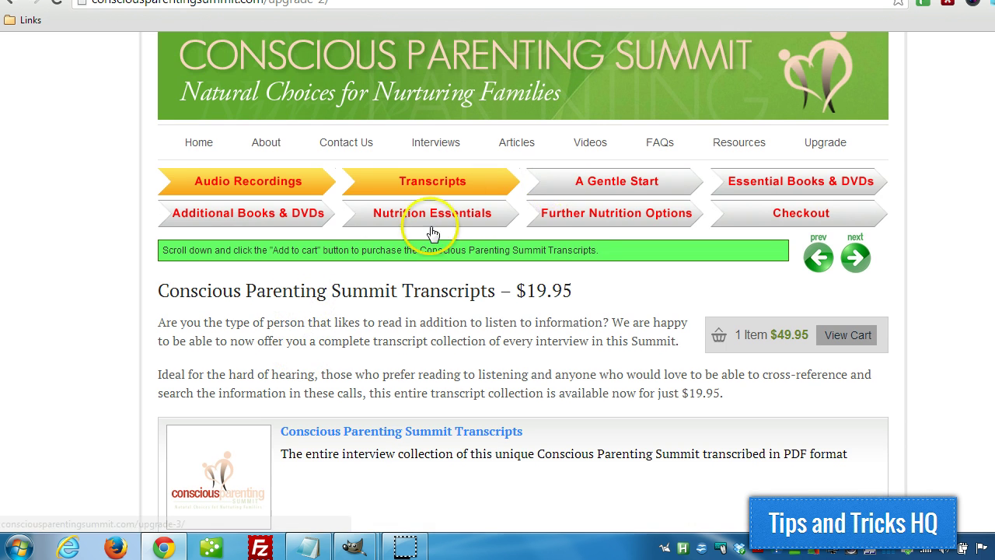
{"action": "scroll", "coordinate": [327, 326], "scroll_direction": "down", "scroll_amount": 1}
{"action": "left_click", "coordinate": [225, 478]}
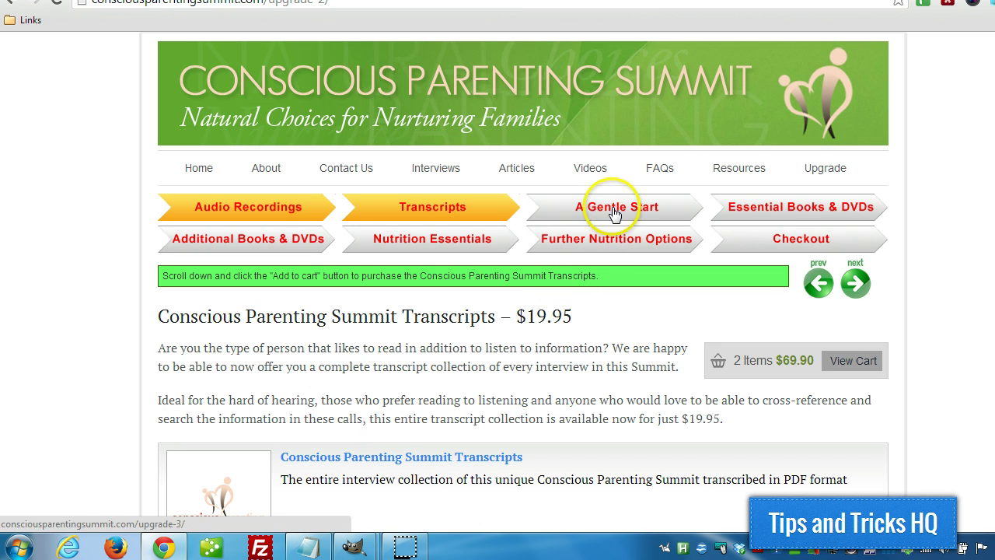
Step: Open the A Gentle Start offer and read through the eBook's price, description and topic list
{"action": "left_click", "coordinate": [614, 210]}
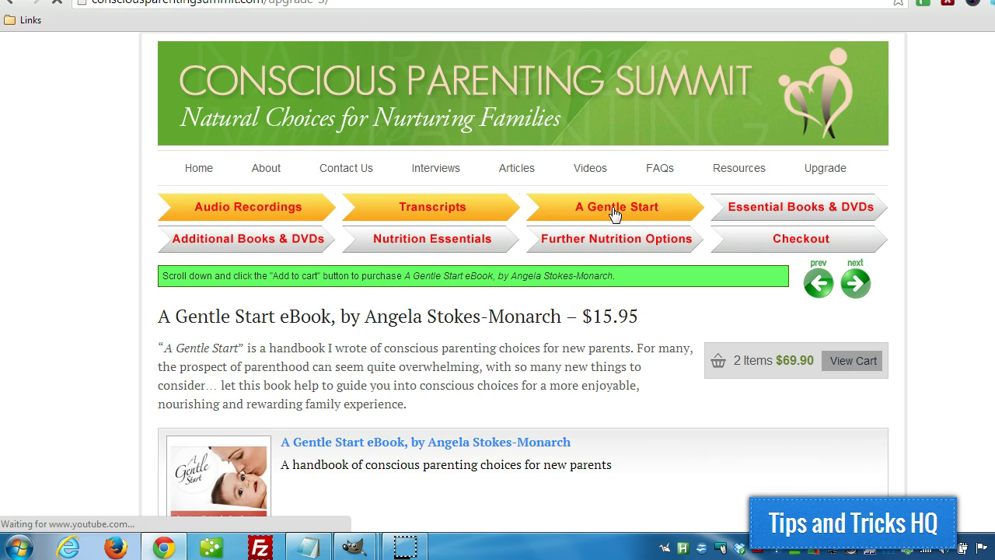
{"action": "scroll", "coordinate": [269, 313], "scroll_direction": "down", "scroll_amount": 3}
{"action": "scroll", "coordinate": [549, 271], "scroll_direction": "up", "scroll_amount": 1}
{"action": "scroll", "coordinate": [550, 280], "scroll_direction": "down", "scroll_amount": 2}
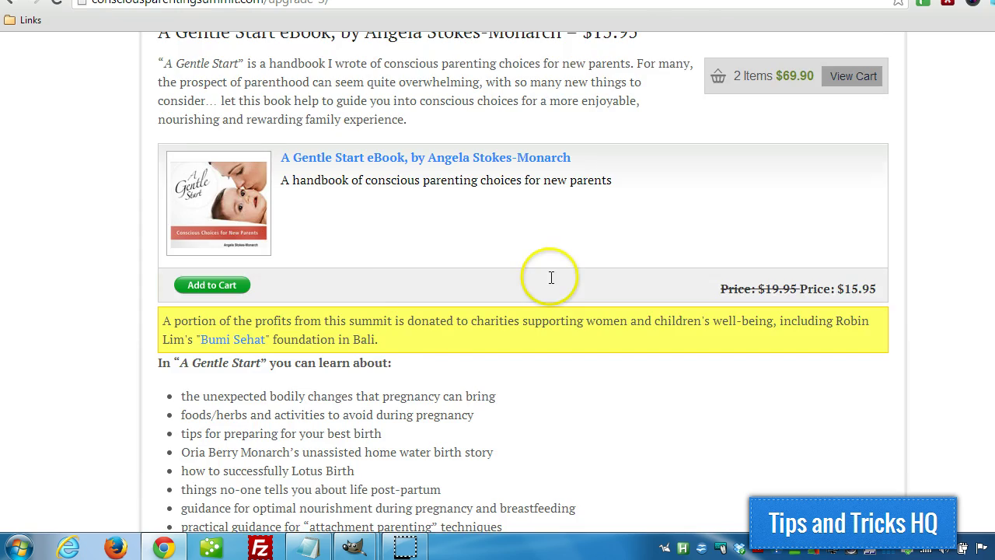
{"action": "scroll", "coordinate": [550, 282], "scroll_direction": "down", "scroll_amount": 5}
{"action": "scroll", "coordinate": [551, 282], "scroll_direction": "up", "scroll_amount": 5}
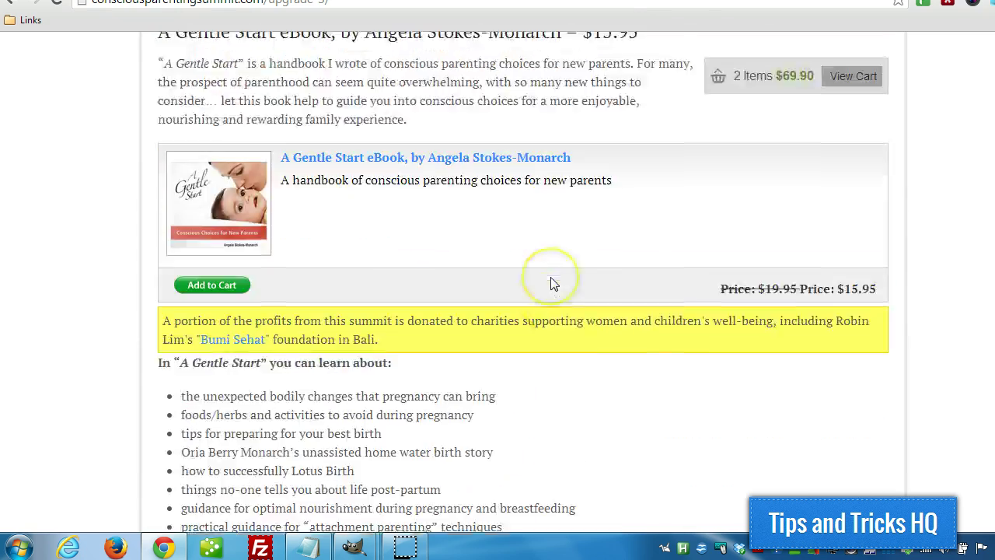
{"action": "scroll", "coordinate": [551, 283], "scroll_direction": "up", "scroll_amount": 3}
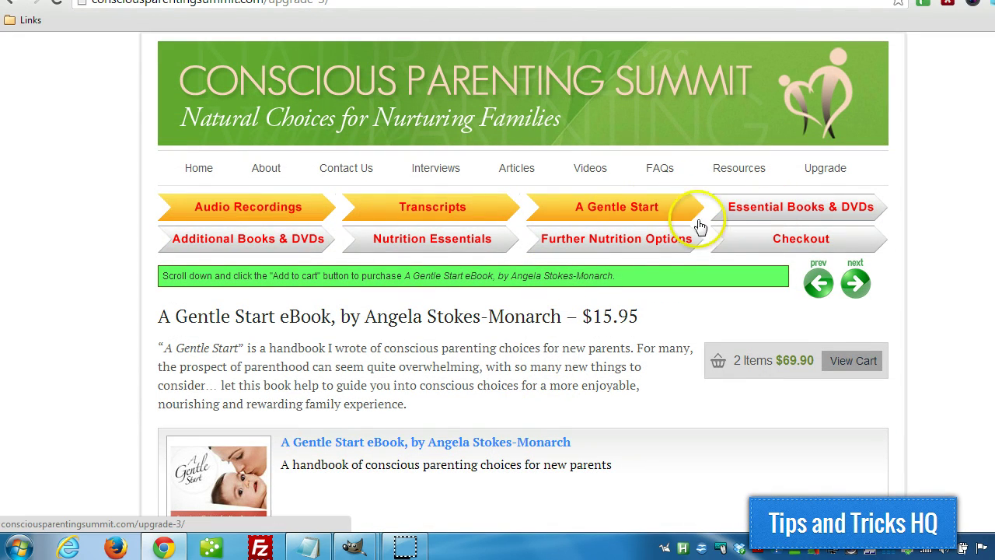
Step: Skip ahead to the Further Nutrition Options offer and continue to the Checkout page to review the cart
{"action": "left_click", "coordinate": [652, 242]}
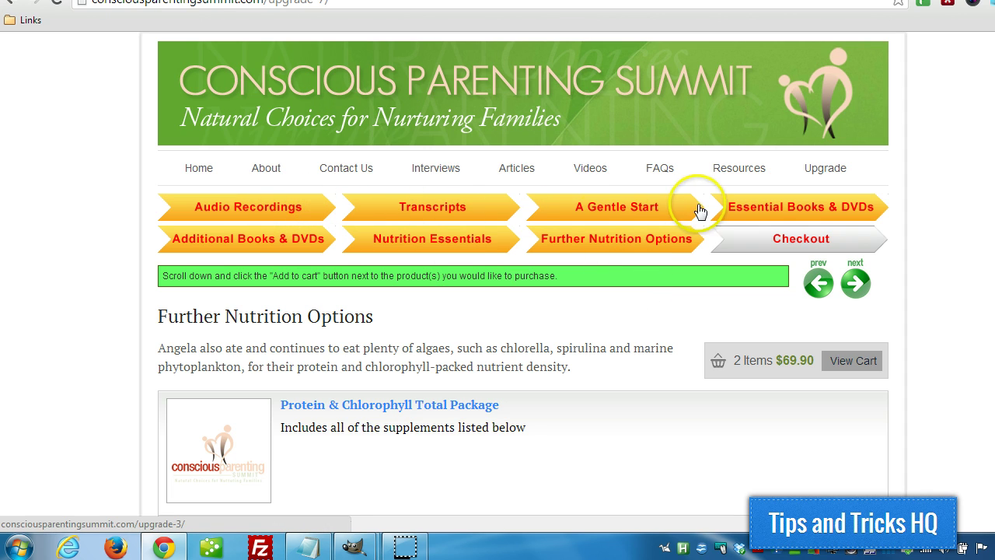
{"action": "left_click", "coordinate": [863, 287]}
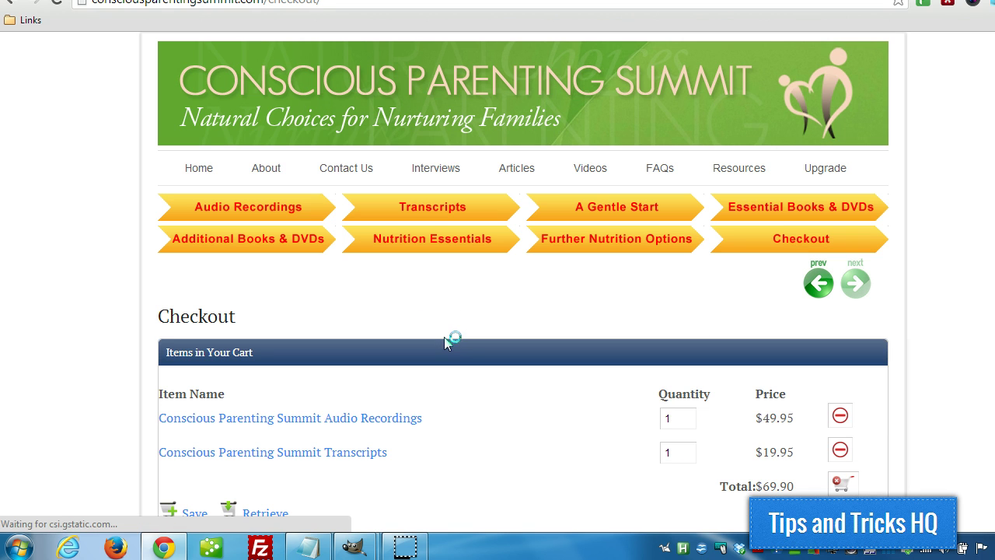
{"action": "scroll", "coordinate": [445, 343], "scroll_direction": "down", "scroll_amount": 1}
{"action": "scroll", "coordinate": [444, 345], "scroll_direction": "up", "scroll_amount": 1}
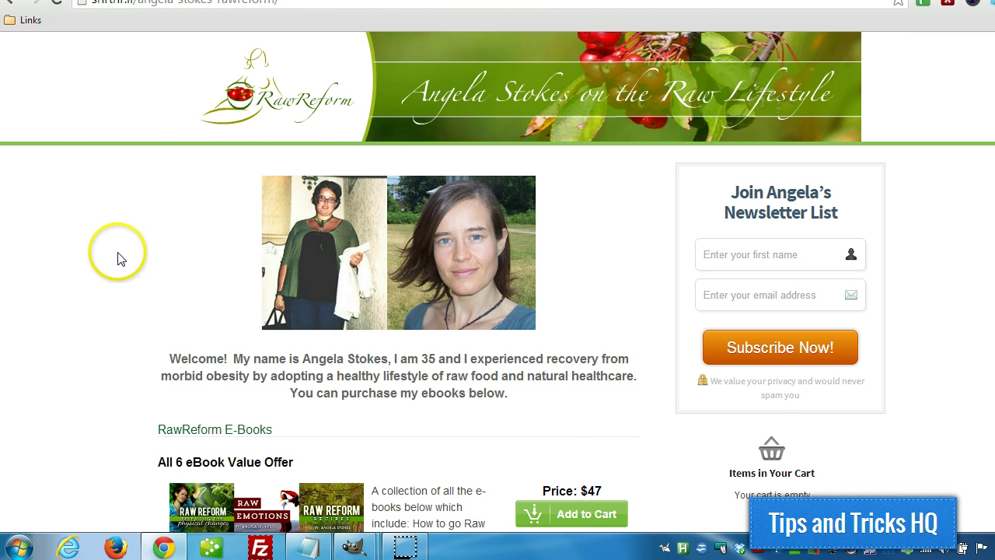
Step: Look through the individual e-book offers and their prices on the RawReform sales page
{"action": "scroll", "coordinate": [121, 259], "scroll_direction": "down", "scroll_amount": 4}
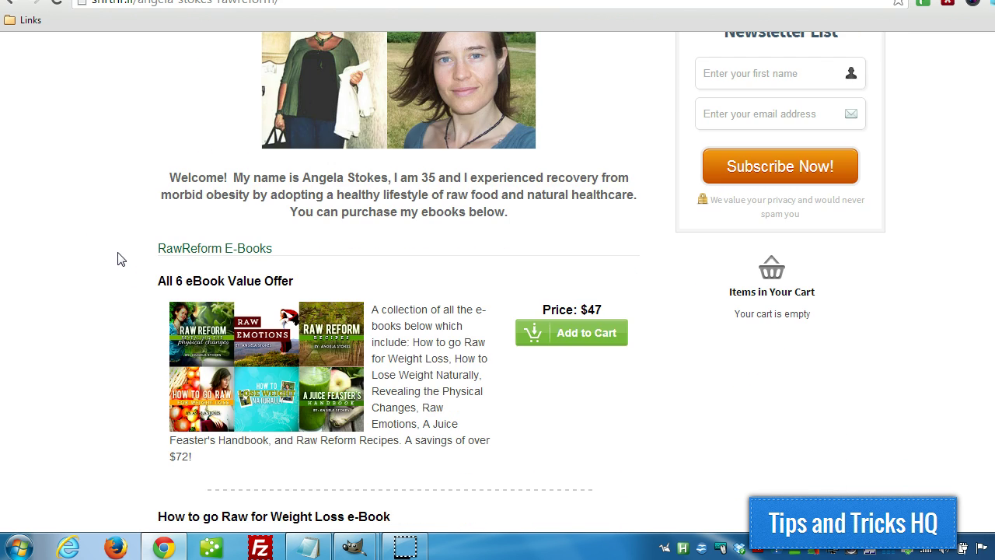
{"action": "scroll", "coordinate": [121, 259], "scroll_direction": "up", "scroll_amount": 3}
{"action": "scroll", "coordinate": [120, 259], "scroll_direction": "down", "scroll_amount": 6}
{"action": "scroll", "coordinate": [121, 259], "scroll_direction": "down", "scroll_amount": 3}
{"action": "scroll", "coordinate": [326, 172], "scroll_direction": "up", "scroll_amount": 1}
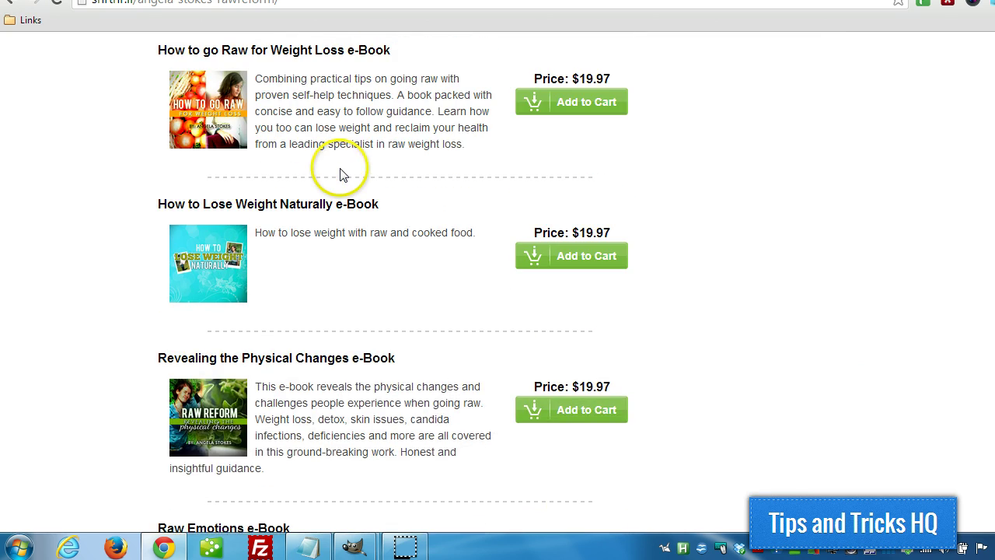
{"action": "scroll", "coordinate": [273, 194], "scroll_direction": "down", "scroll_amount": 3}
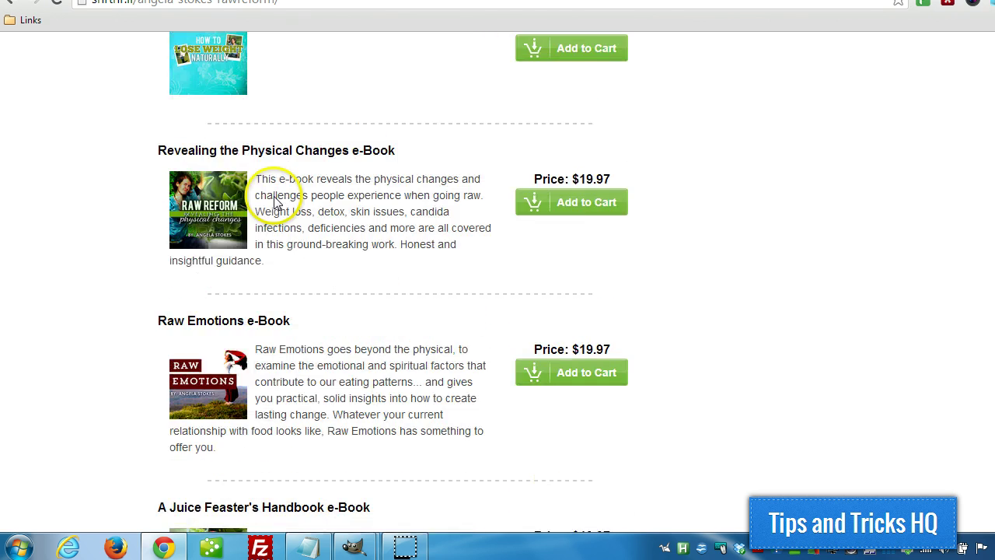
{"action": "scroll", "coordinate": [333, 215], "scroll_direction": "down", "scroll_amount": 4}
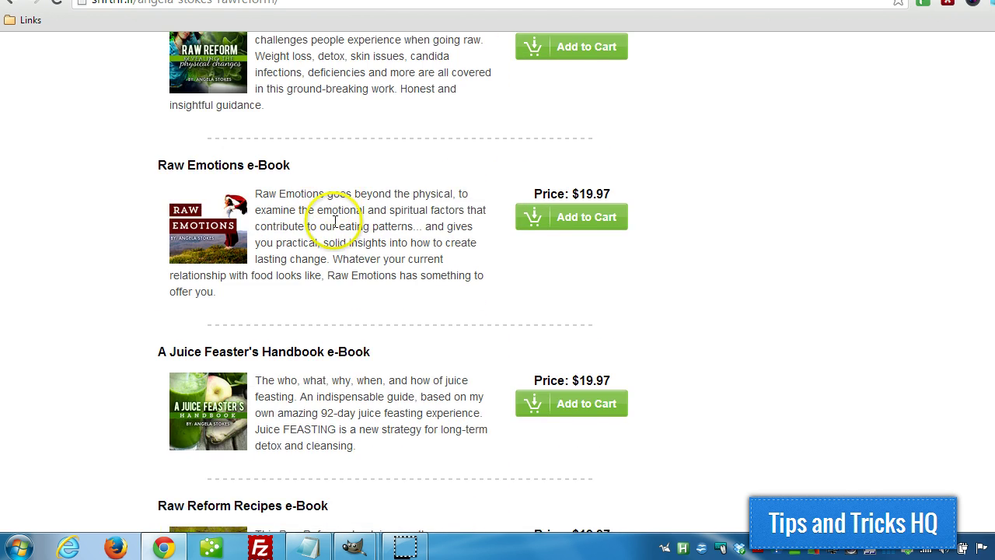
{"action": "scroll", "coordinate": [440, 286], "scroll_direction": "up", "scroll_amount": 6}
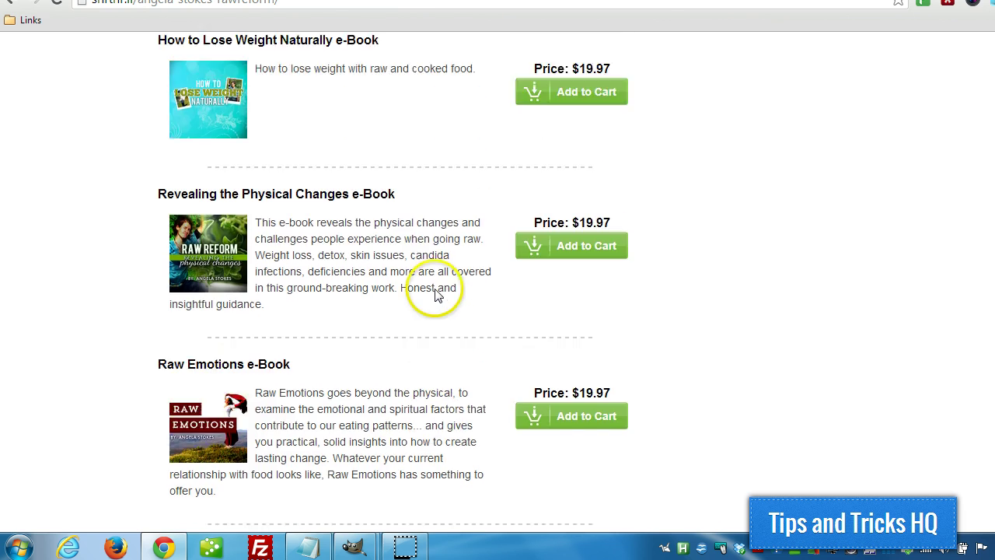
{"action": "scroll", "coordinate": [432, 289], "scroll_direction": "up", "scroll_amount": 3}
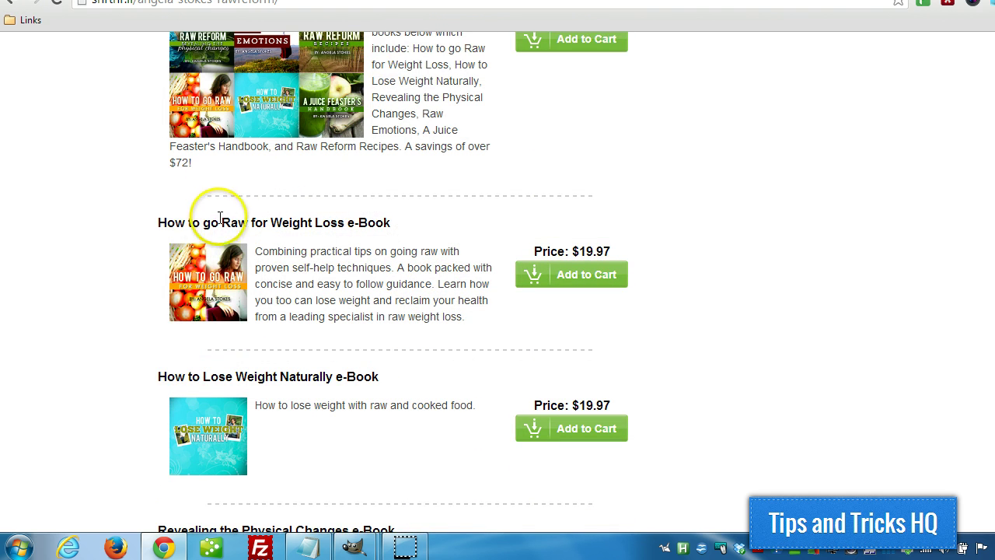
Step: Examine the All 6 eBook Value Offer, highlighting its title and price
{"action": "scroll", "coordinate": [200, 218], "scroll_direction": "up", "scroll_amount": 2}
{"action": "left_click_drag", "start_coordinate": [160, 129], "coordinate": [280, 115]}
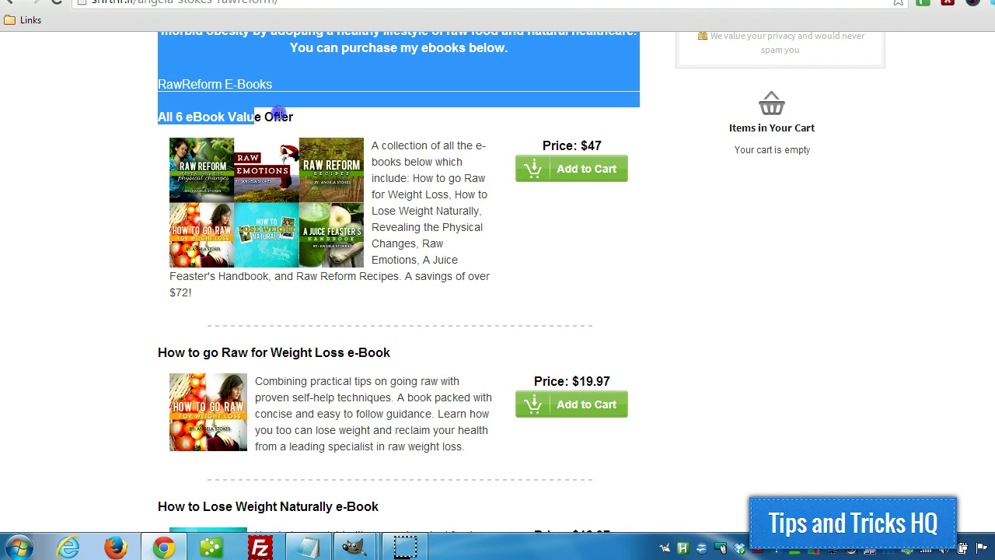
{"action": "left_click", "coordinate": [298, 117]}
{"action": "scroll", "coordinate": [426, 148], "scroll_direction": "up", "scroll_amount": 1}
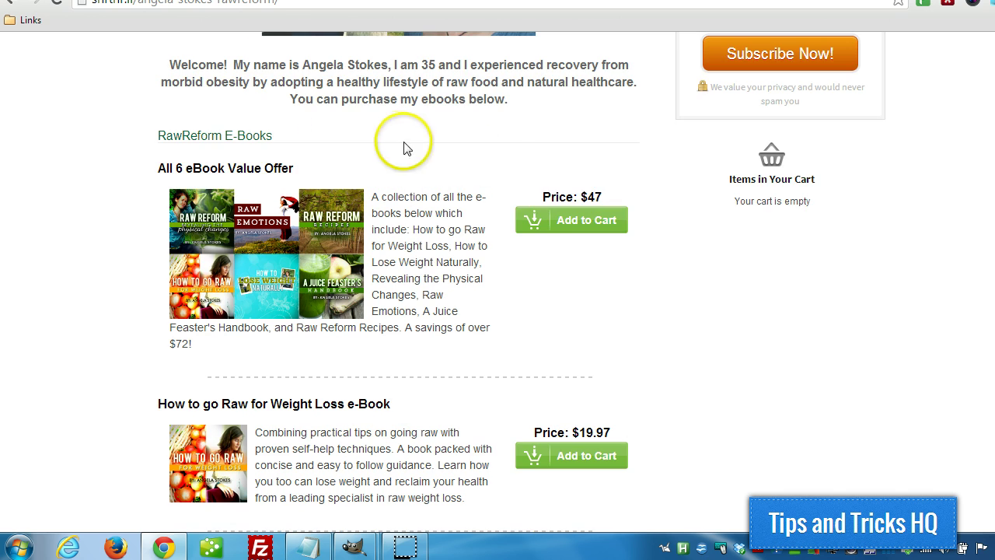
{"action": "left_click_drag", "start_coordinate": [542, 197], "coordinate": [600, 197]}
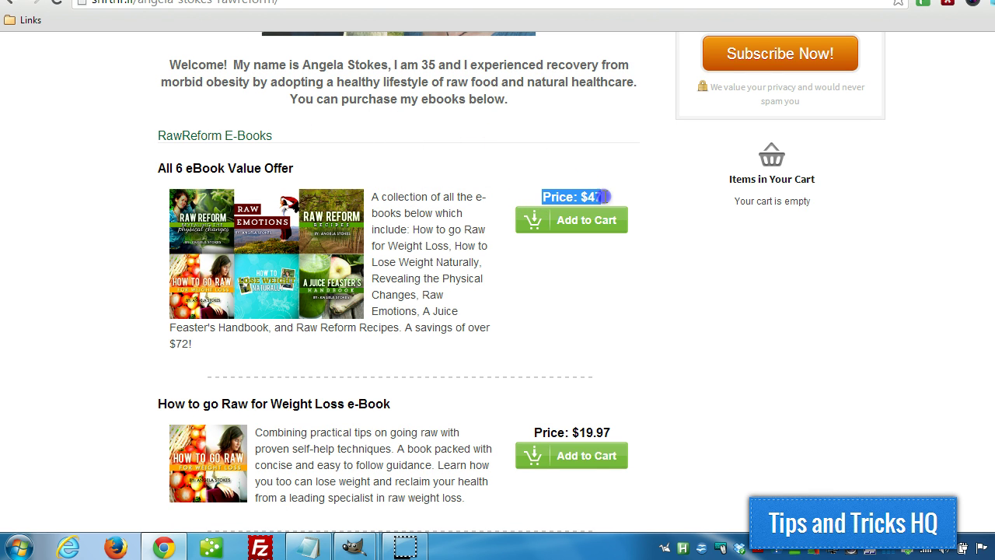
Step: Compare the All 6 eBook Value Offer with the individual e-book listings, highlighting the bundle's price
{"action": "left_click", "coordinate": [543, 174]}
{"action": "scroll", "coordinate": [422, 256], "scroll_direction": "down", "scroll_amount": 2}
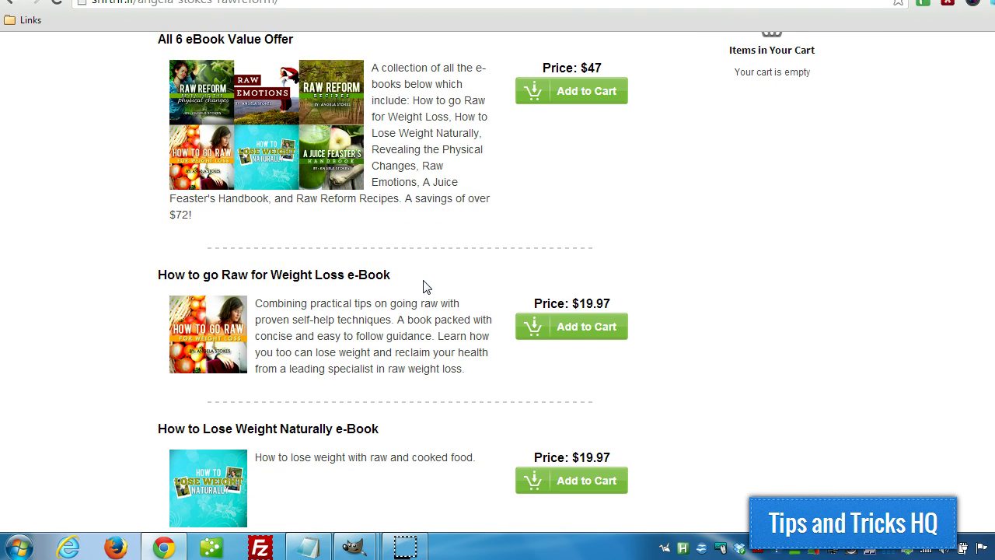
{"action": "scroll", "coordinate": [604, 222], "scroll_direction": "up", "scroll_amount": 2}
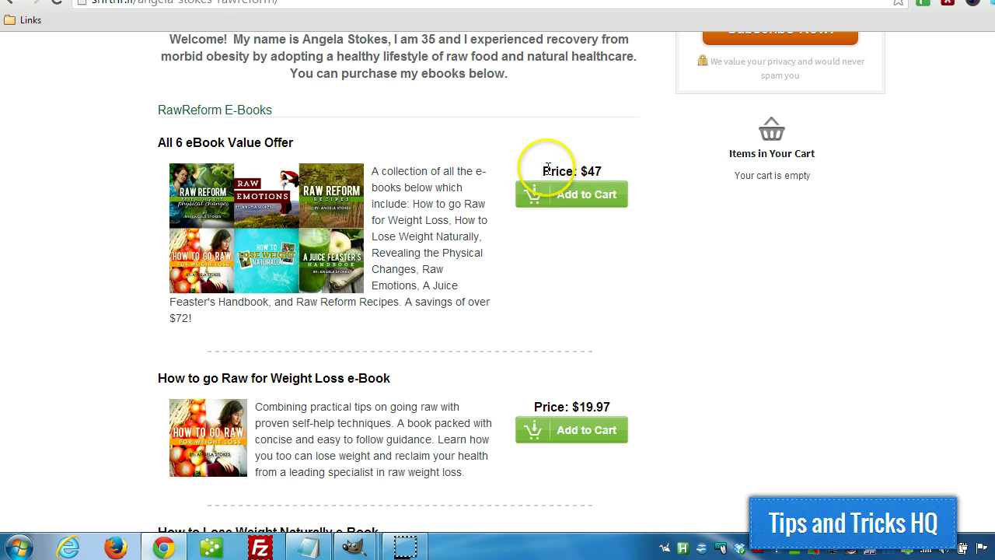
{"action": "left_click_drag", "start_coordinate": [542, 171], "coordinate": [614, 172]}
{"action": "left_click", "coordinate": [432, 189]}
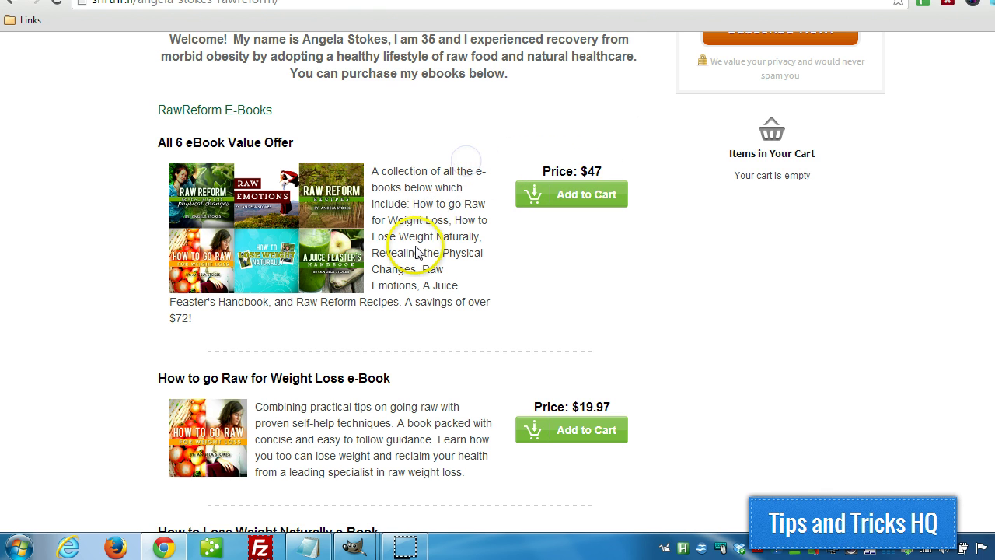
{"action": "scroll", "coordinate": [416, 249], "scroll_direction": "up", "scroll_amount": 2}
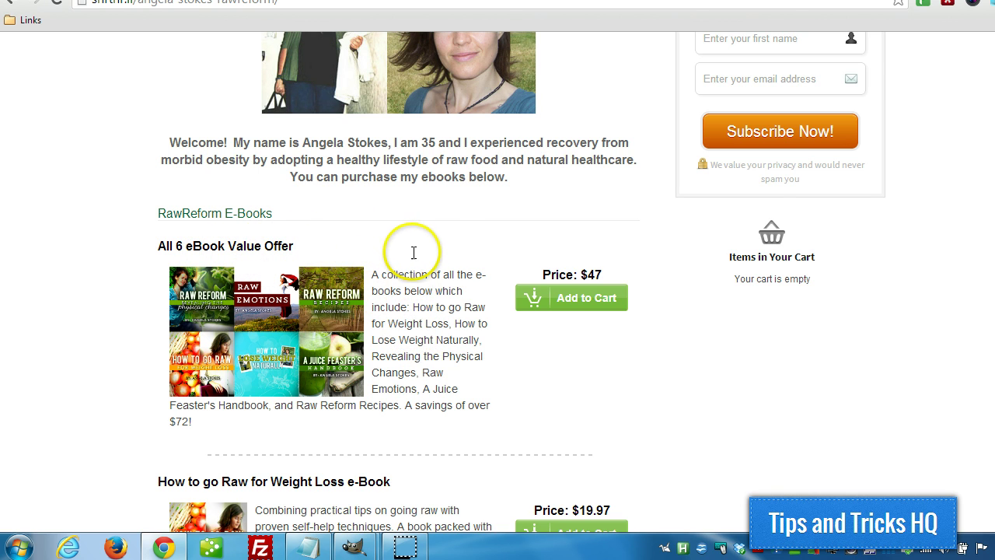
{"action": "scroll", "coordinate": [414, 253], "scroll_direction": "down", "scroll_amount": 2}
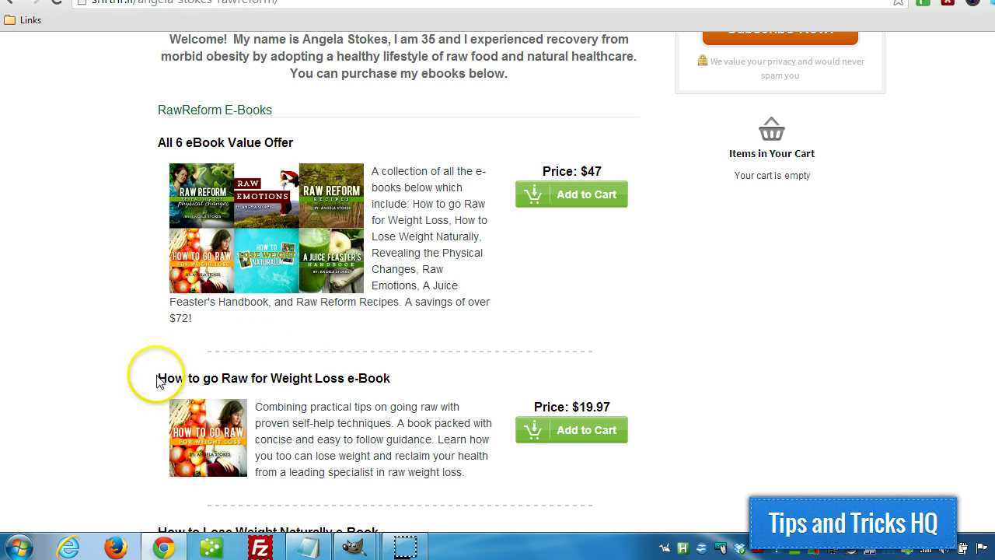
Step: Highlight the How to go Raw for Weight Loss e-Book title, then the All 6 eBook Value Offer title, to contrast the two offers
{"action": "left_click_drag", "start_coordinate": [157, 380], "coordinate": [393, 376]}
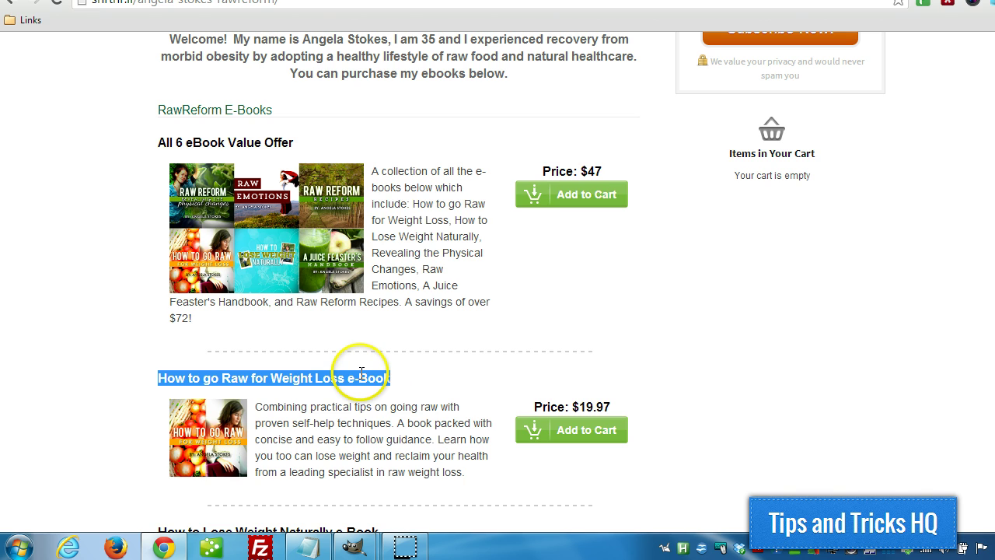
{"action": "left_click", "coordinate": [309, 398]}
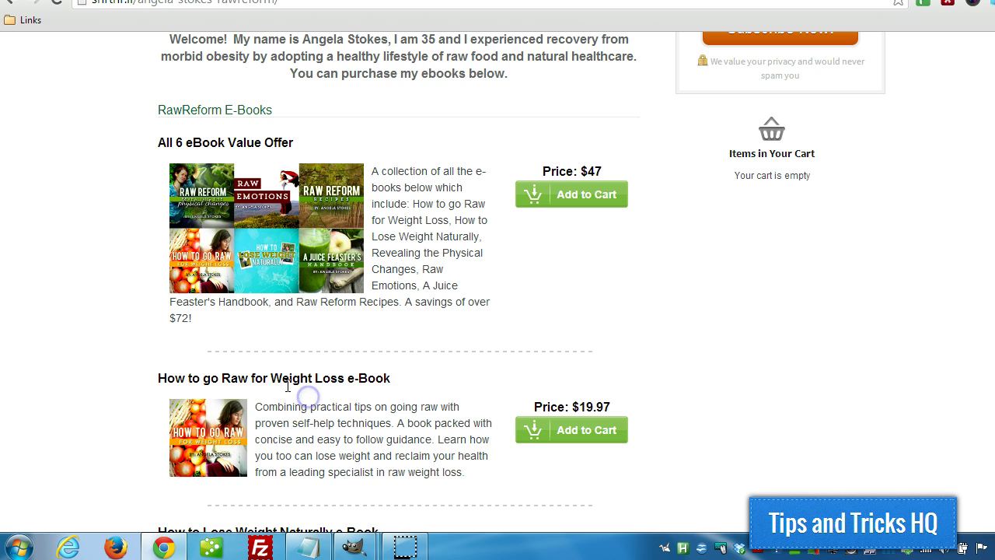
{"action": "left_click_drag", "start_coordinate": [155, 378], "coordinate": [384, 376]}
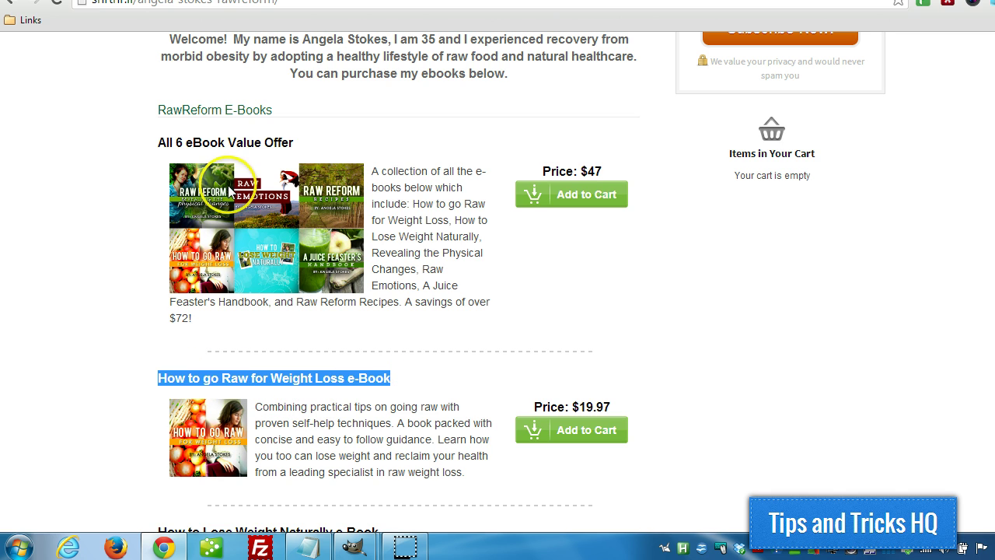
{"action": "left_click", "coordinate": [218, 141]}
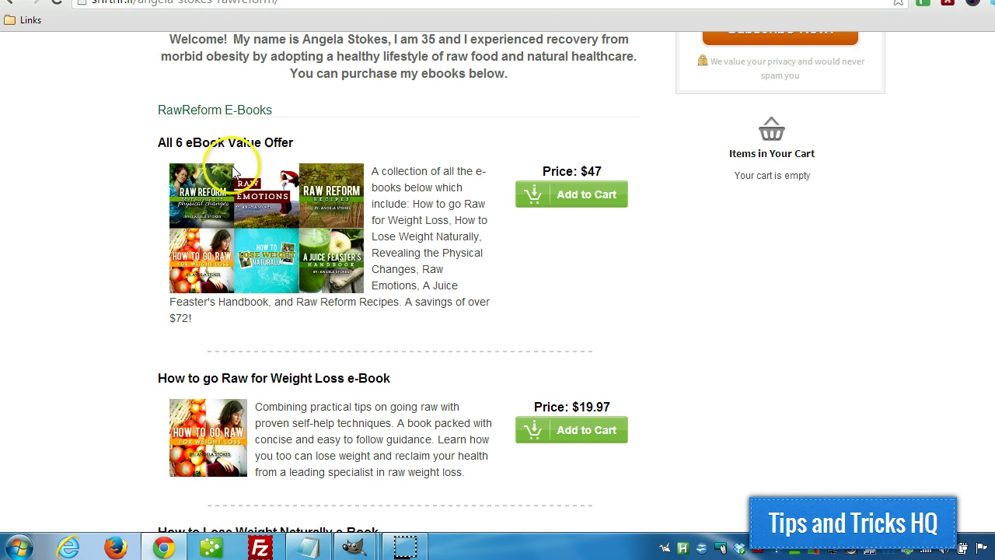
{"action": "left_click_drag", "start_coordinate": [159, 143], "coordinate": [259, 143]}
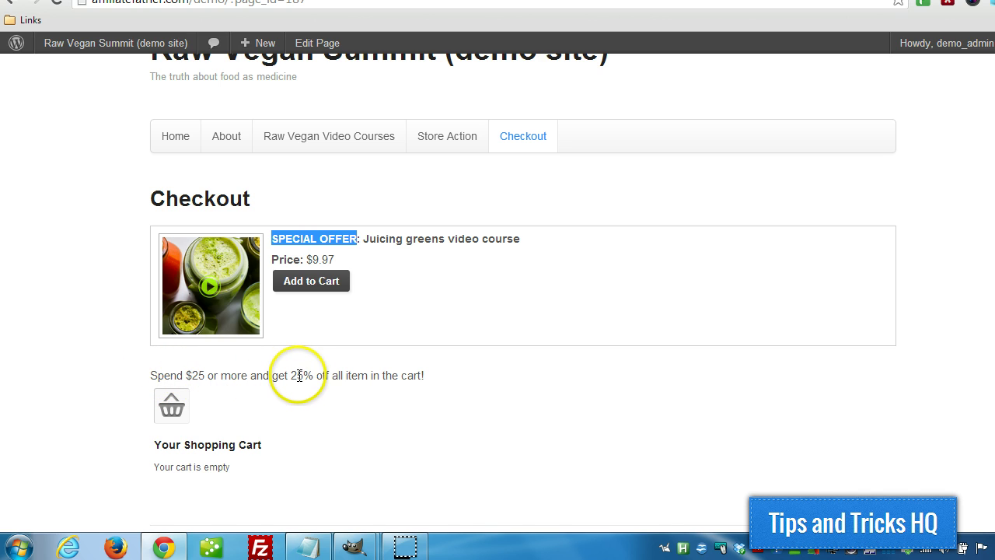
Step: Highlight the 25% off notice on the Checkout page and switch to the WP eStore Coupons/Discounts settings
{"action": "left_click_drag", "start_coordinate": [294, 375], "coordinate": [379, 376]}
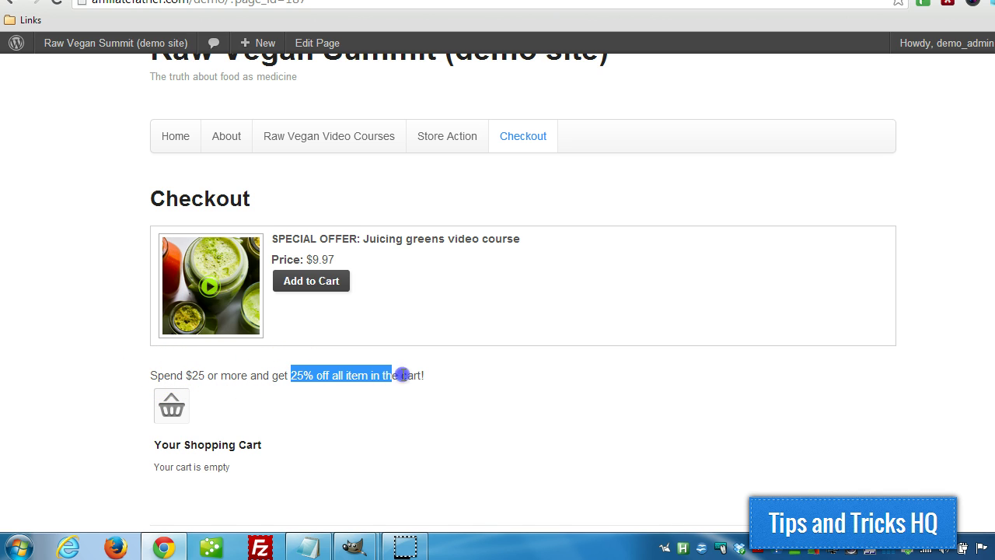
{"action": "left_click", "coordinate": [401, 375]}
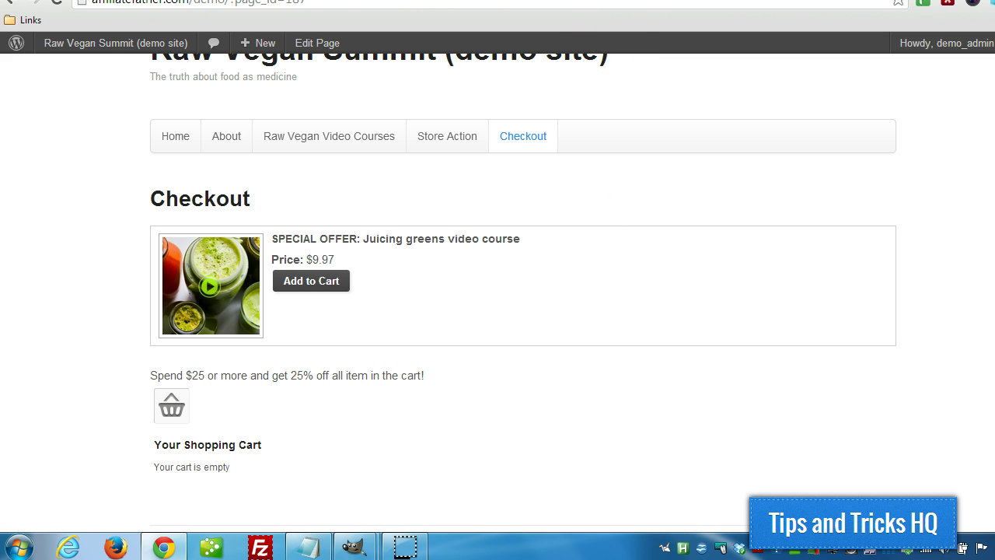
{"action": "key", "text": "ctrl+Tab"}
{"action": "scroll", "coordinate": [67, 389], "scroll_direction": "down", "scroll_amount": 1}
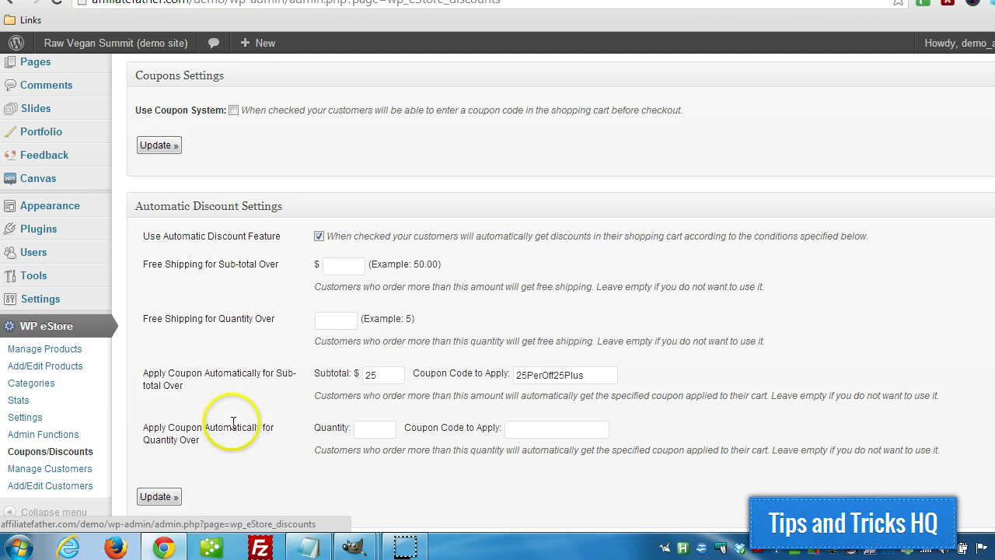
Step: Review the Automatic Discount Settings and the Discount Coupons list on the Coupons/Discounts page
{"action": "scroll", "coordinate": [477, 272], "scroll_direction": "up", "scroll_amount": 1}
{"action": "scroll", "coordinate": [477, 271], "scroll_direction": "down", "scroll_amount": 1}
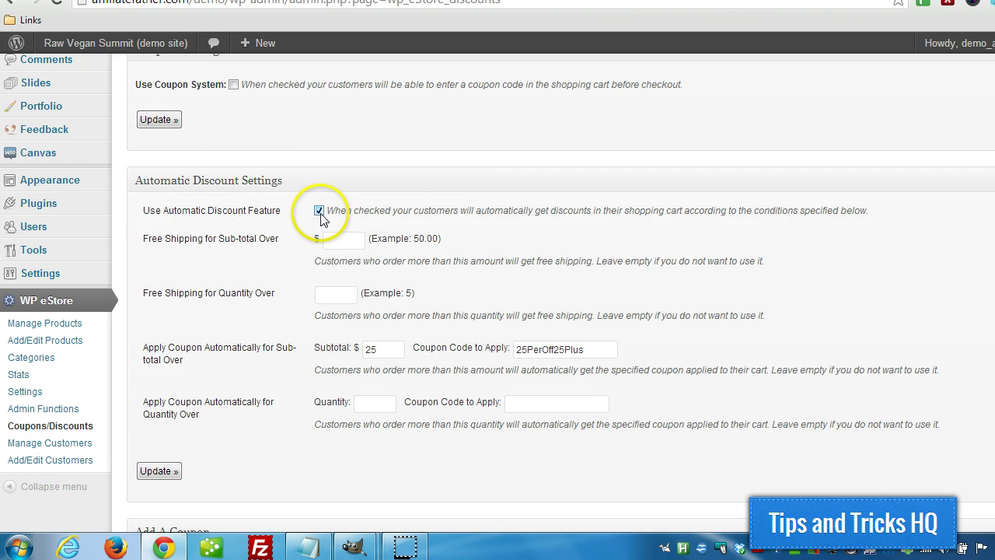
{"action": "scroll", "coordinate": [355, 233], "scroll_direction": "down", "scroll_amount": 2}
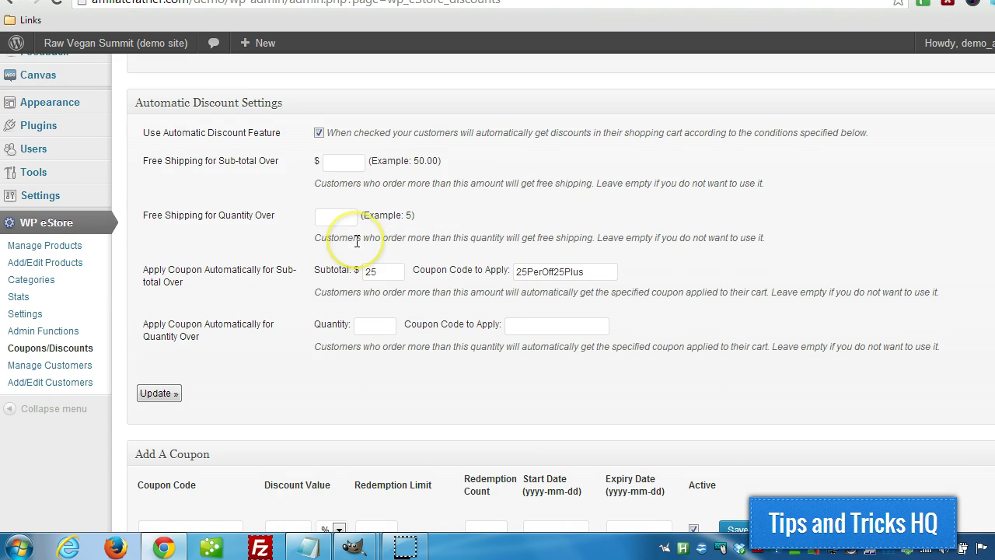
{"action": "scroll", "coordinate": [295, 275], "scroll_direction": "down", "scroll_amount": 2}
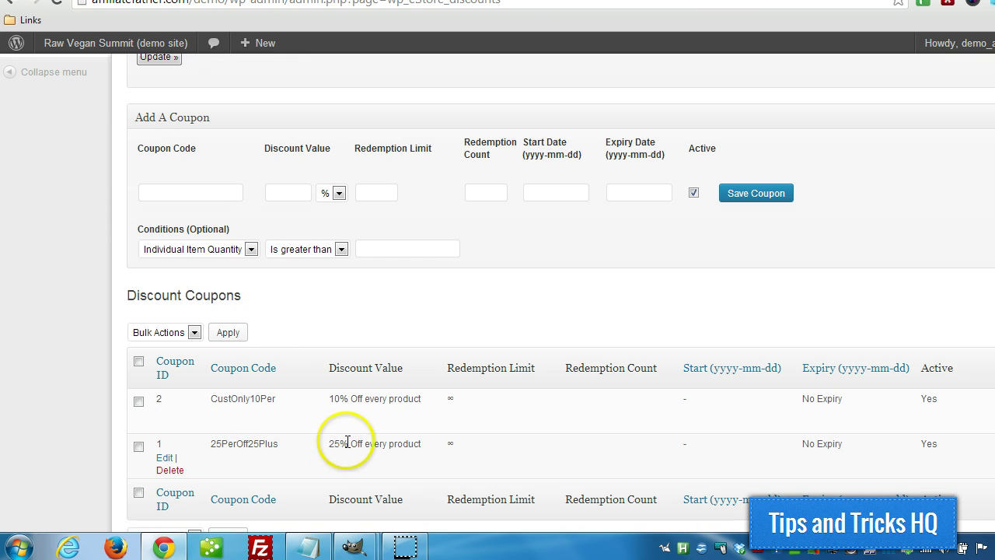
{"action": "scroll", "coordinate": [436, 295], "scroll_direction": "up", "scroll_amount": 3}
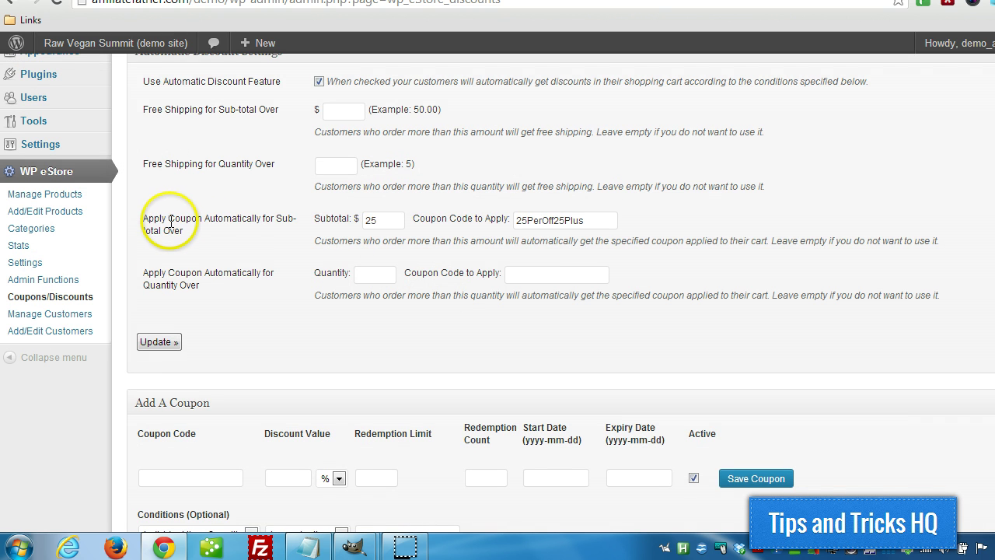
{"action": "scroll", "coordinate": [209, 102], "scroll_direction": "up", "scroll_amount": 1}
{"action": "scroll", "coordinate": [202, 148], "scroll_direction": "down", "scroll_amount": 2}
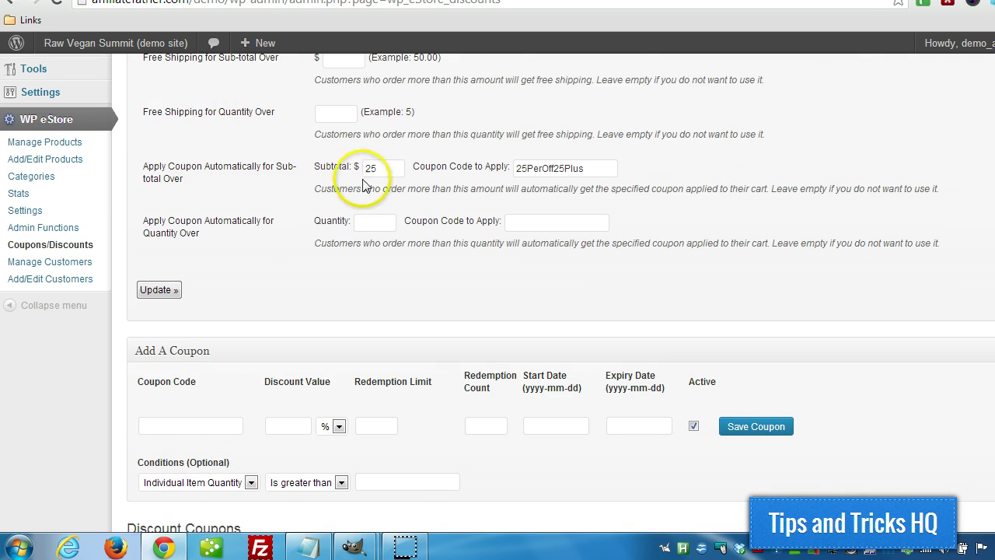
{"action": "scroll", "coordinate": [396, 175], "scroll_direction": "up", "scroll_amount": 1}
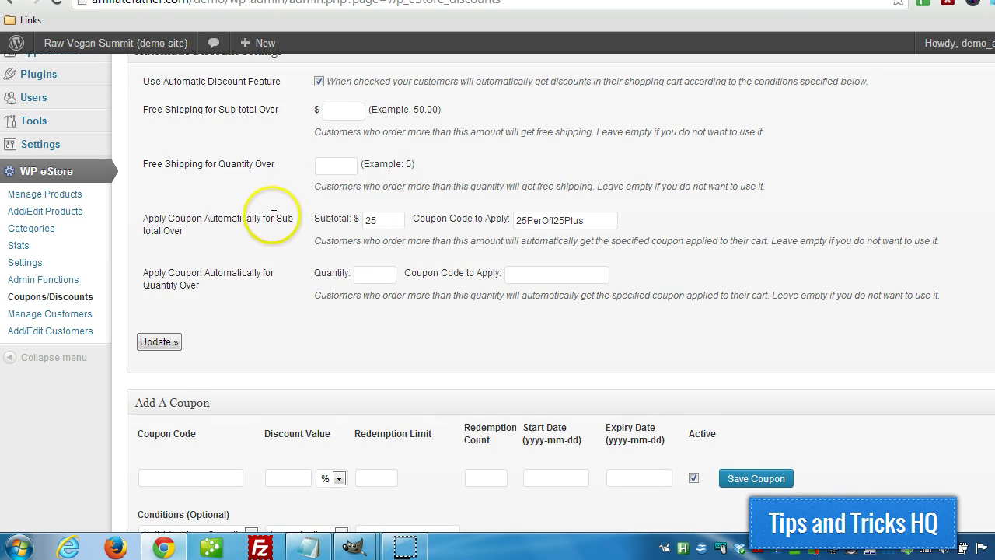
Step: Highlight the automatic coupon's subtotal and code setting, and locate the matching 25PerOff25Plus entry among the discount coupons
{"action": "left_click_drag", "start_coordinate": [381, 220], "coordinate": [352, 222]}
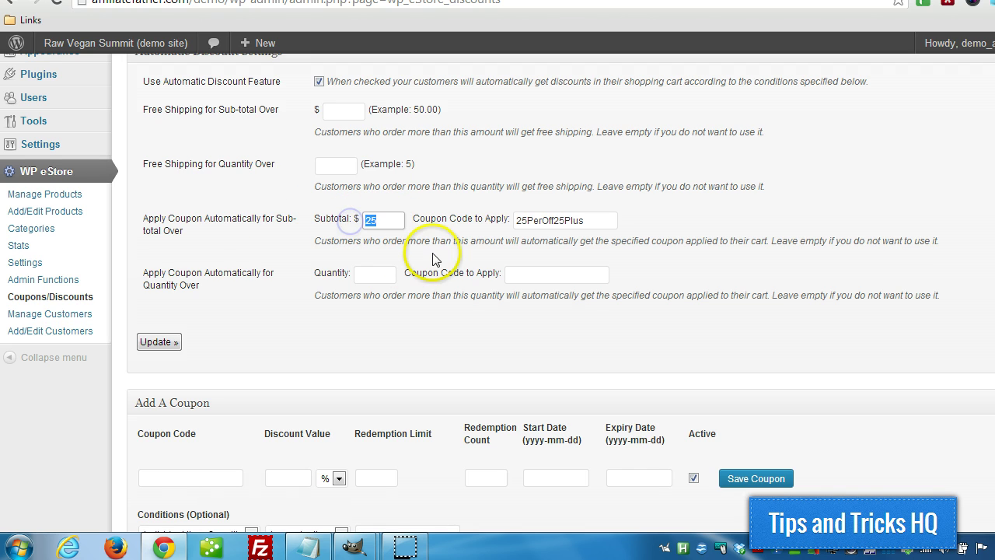
{"action": "left_click_drag", "start_coordinate": [416, 218], "coordinate": [513, 220]}
{"action": "scroll", "coordinate": [428, 221], "scroll_direction": "down", "scroll_amount": 4}
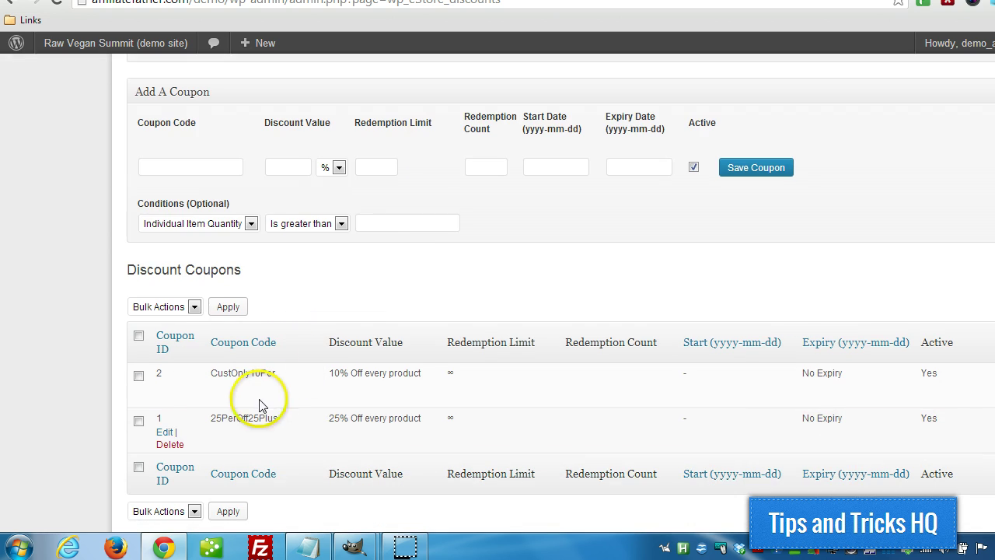
{"action": "left_click_drag", "start_coordinate": [211, 417], "coordinate": [274, 414]}
Step: Return to the Checkout page, add the Juicing greens video course special offer to the cart and set its quantity to 3
{"action": "left_click", "coordinate": [718, 1]}
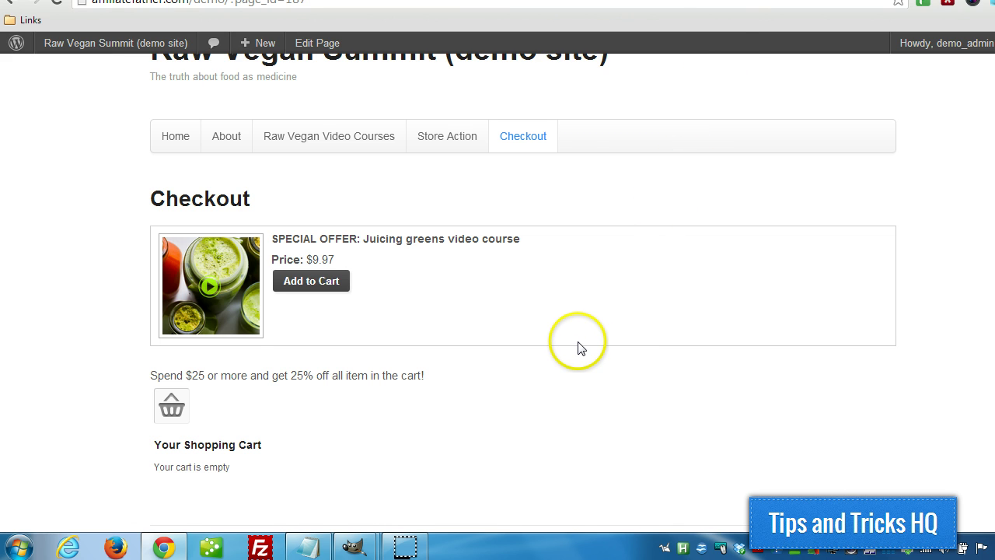
{"action": "left_click", "coordinate": [309, 285]}
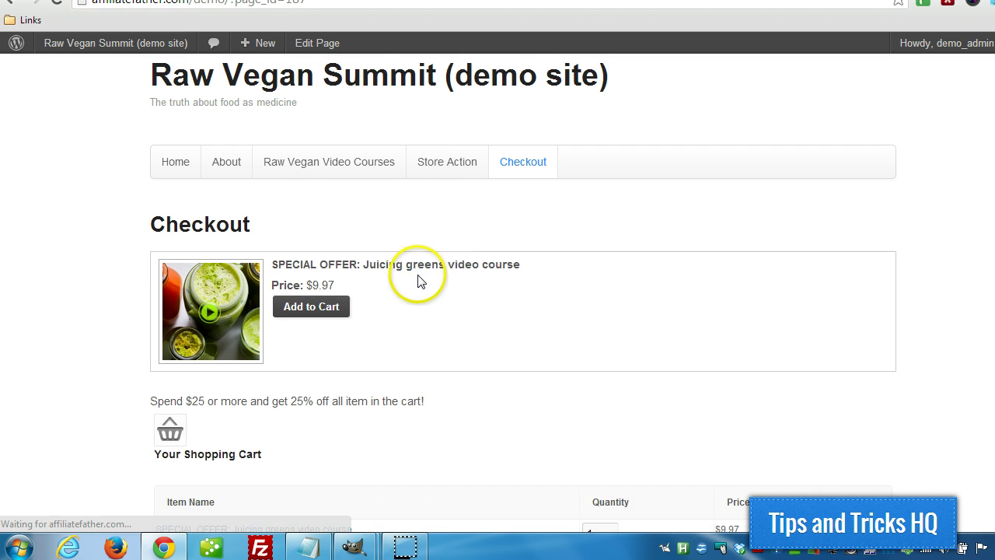
{"action": "scroll", "coordinate": [418, 280], "scroll_direction": "down", "scroll_amount": 3}
{"action": "double_click", "coordinate": [610, 353]}
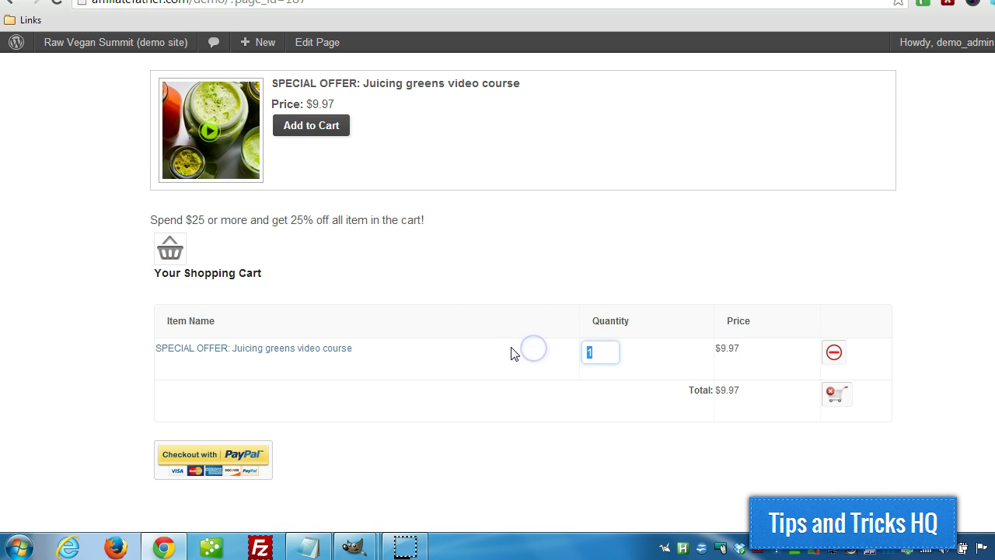
{"action": "type", "text": "3"}
{"action": "key", "text": "Return"}
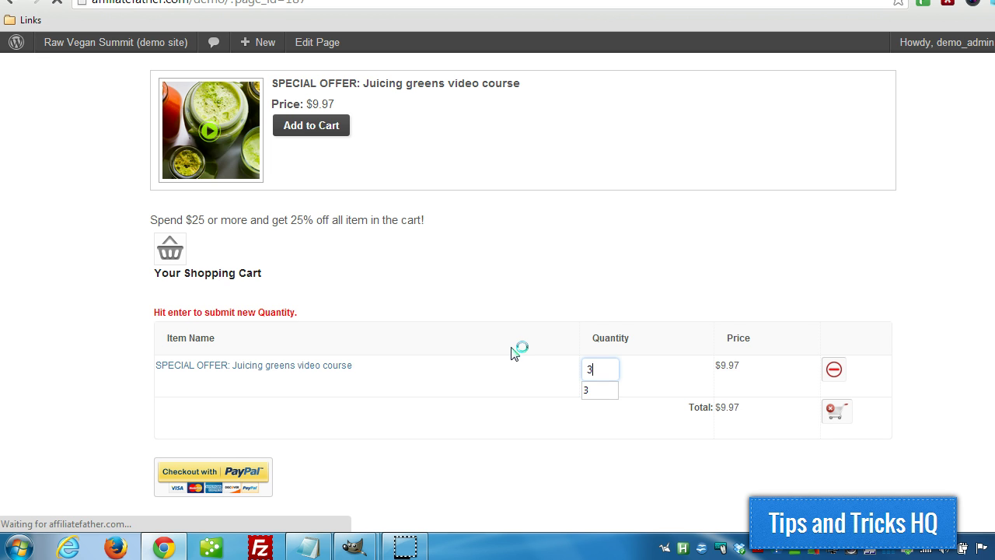
Step: Examine the discount message below the cart and compare it with the spending threshold and percentage in the promotion notice
{"action": "scroll", "coordinate": [502, 352], "scroll_direction": "down", "scroll_amount": 3}
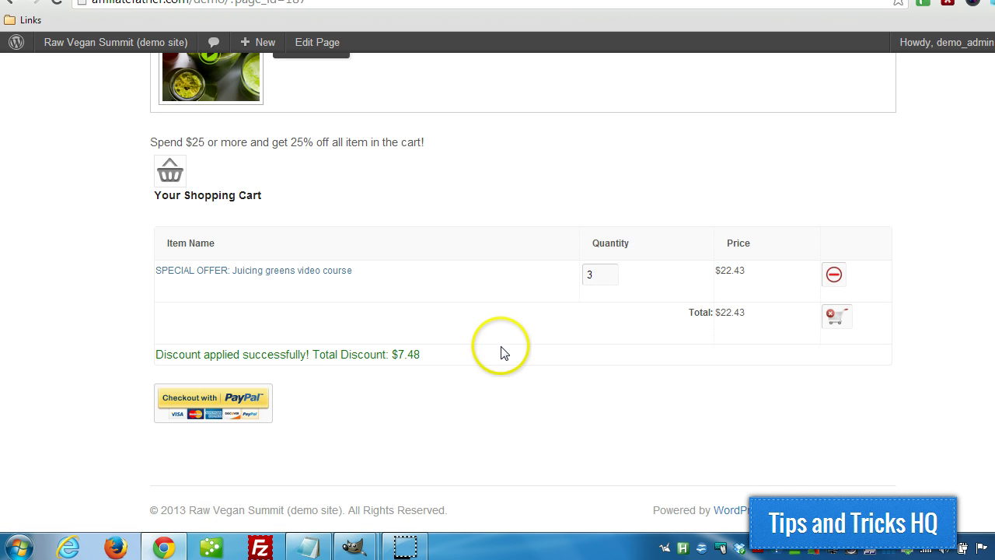
{"action": "left_click", "coordinate": [245, 352]}
{"action": "left_click_drag", "start_coordinate": [245, 353], "coordinate": [443, 360]}
{"action": "scroll", "coordinate": [622, 334], "scroll_direction": "up", "scroll_amount": 1}
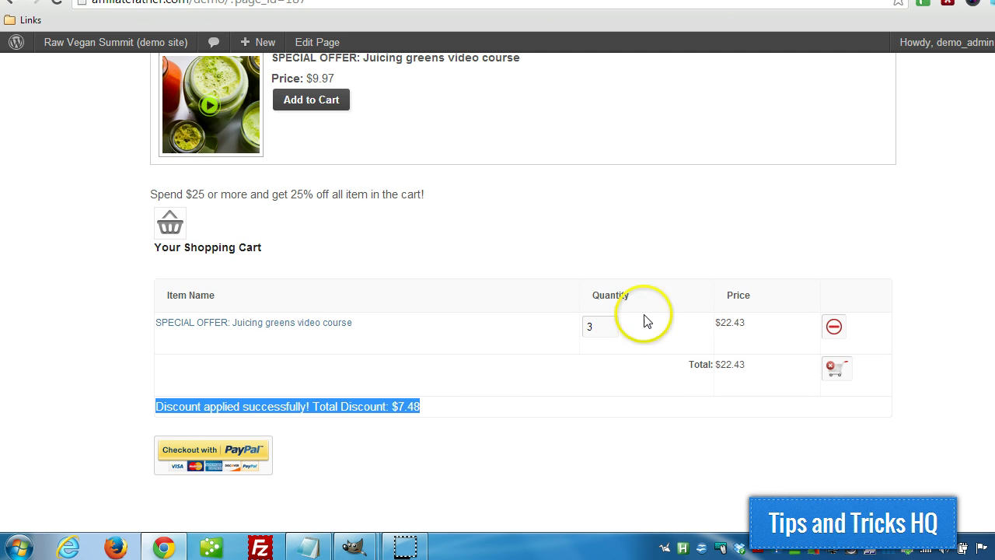
{"action": "left_click_drag", "start_coordinate": [187, 195], "coordinate": [205, 195]}
{"action": "double_click", "coordinate": [298, 195]}
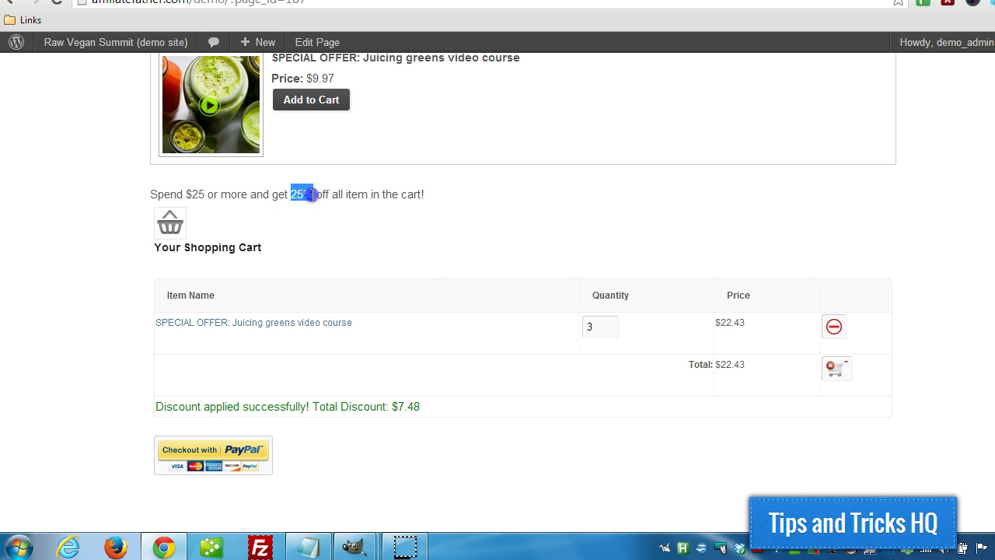
{"action": "scroll", "coordinate": [451, 253], "scroll_direction": "up", "scroll_amount": 3}
{"action": "scroll", "coordinate": [451, 256], "scroll_direction": "up", "scroll_amount": 2}
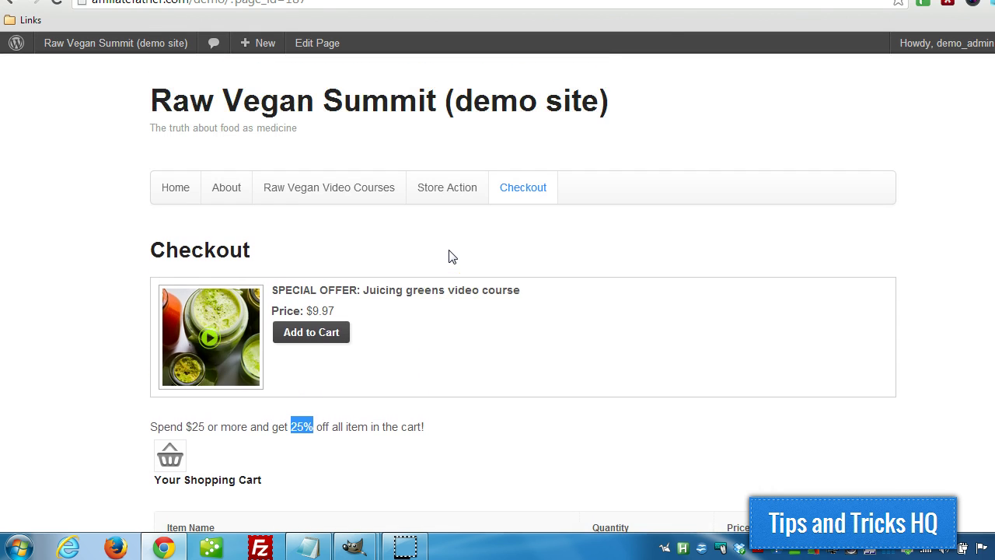
Step: Go back to the Coupons/Discounts settings and highlight the CustOnly10Per code in the coupon list
{"action": "key", "text": "ctrl+Tab"}
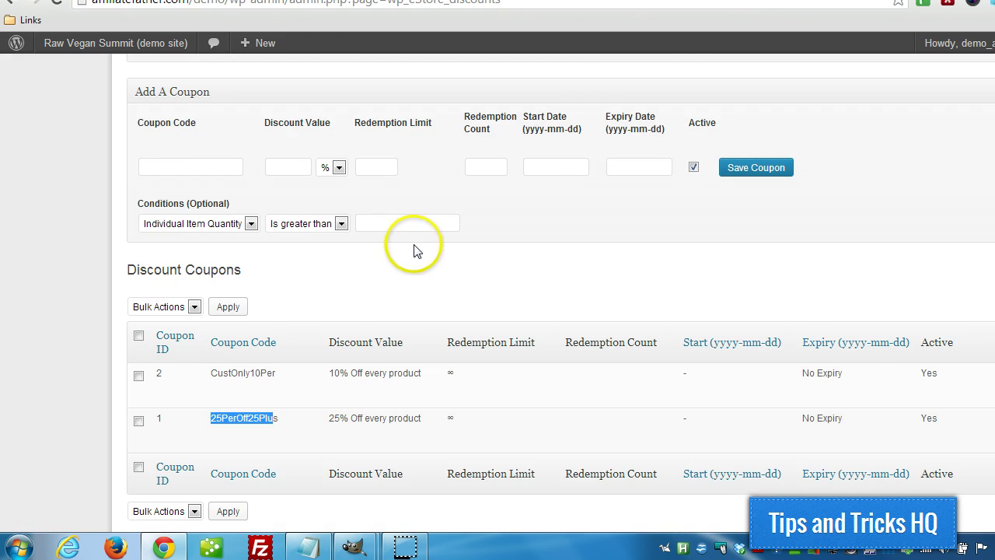
{"action": "scroll", "coordinate": [412, 249], "scroll_direction": "down", "scroll_amount": 2}
{"action": "left_click", "coordinate": [209, 269]}
{"action": "left_click_drag", "start_coordinate": [212, 268], "coordinate": [277, 266]}
{"action": "left_click", "coordinate": [256, 266]}
Step: Examine the Special Thank You Page Offer Text field under Marketing Options alongside the available discount coupons
{"action": "scroll", "coordinate": [278, 268], "scroll_direction": "down", "scroll_amount": 3}
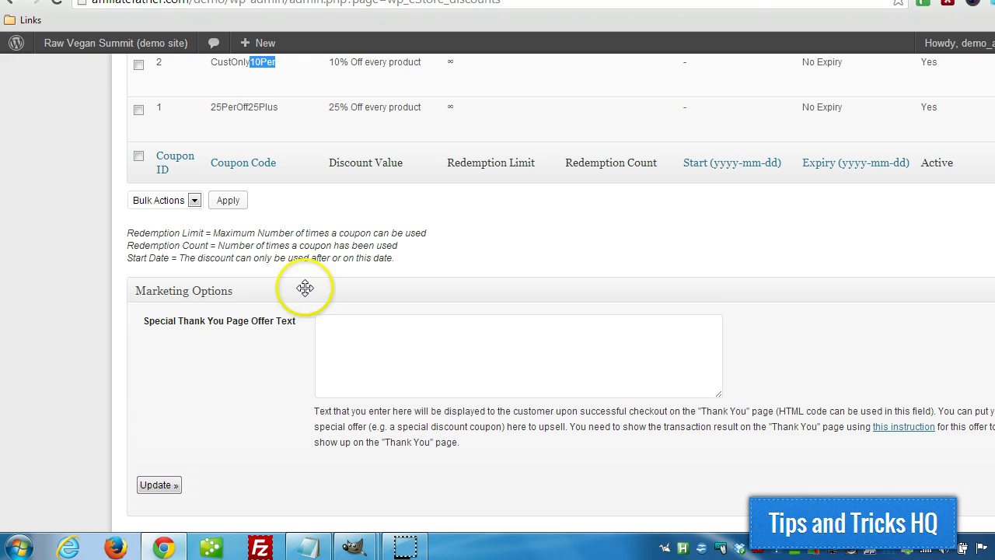
{"action": "left_click", "coordinate": [345, 339]}
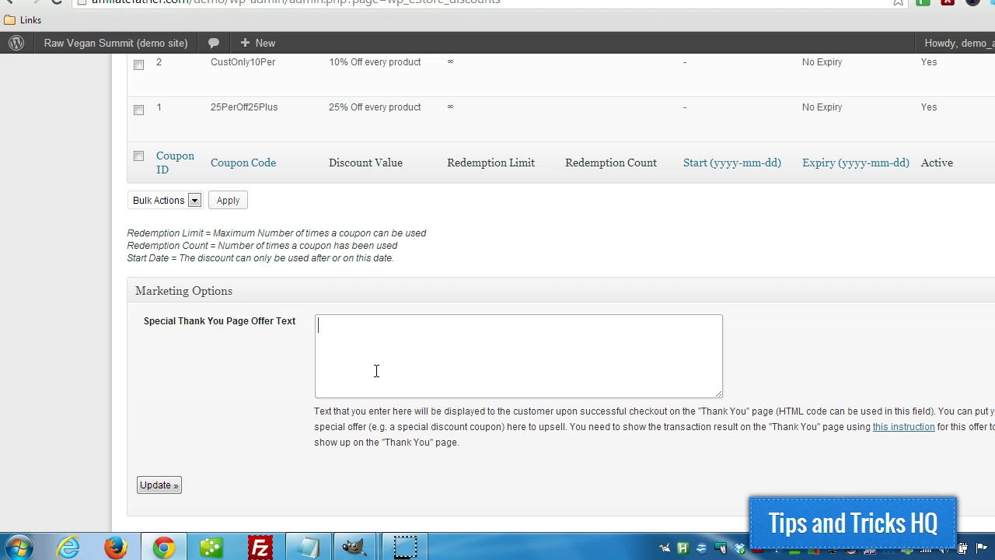
{"action": "left_click", "coordinate": [355, 344]}
{"action": "scroll", "coordinate": [357, 344], "scroll_direction": "up", "scroll_amount": 2}
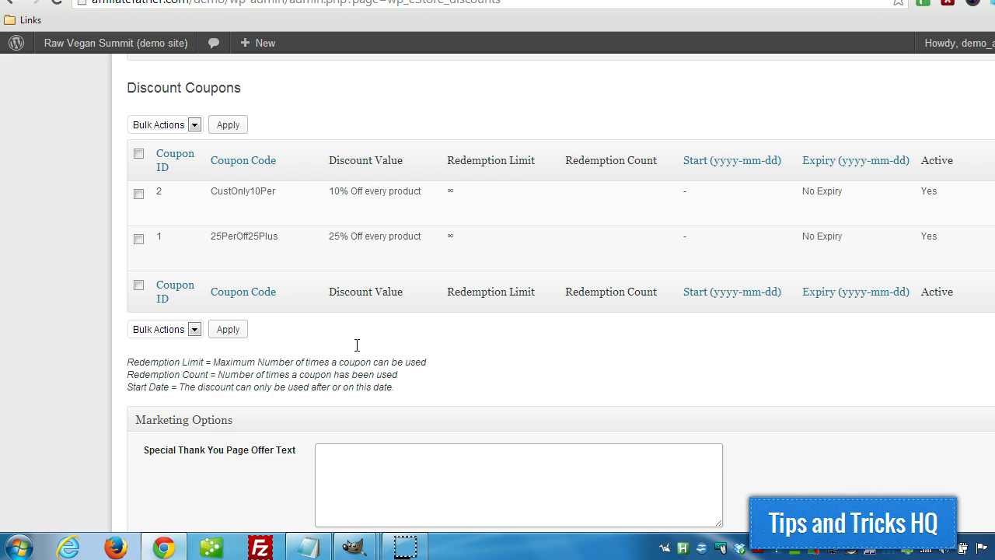
{"action": "scroll", "coordinate": [357, 344], "scroll_direction": "down", "scroll_amount": 2}
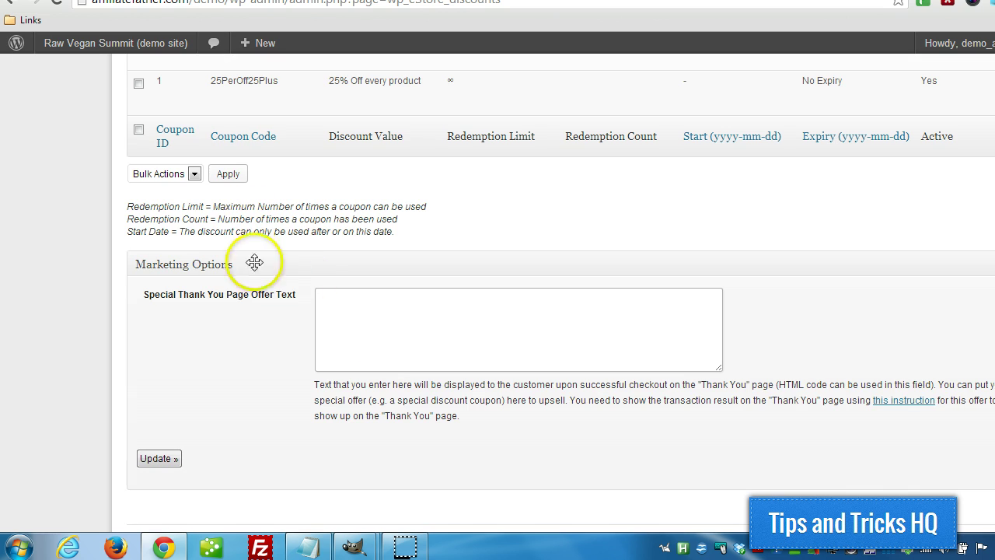